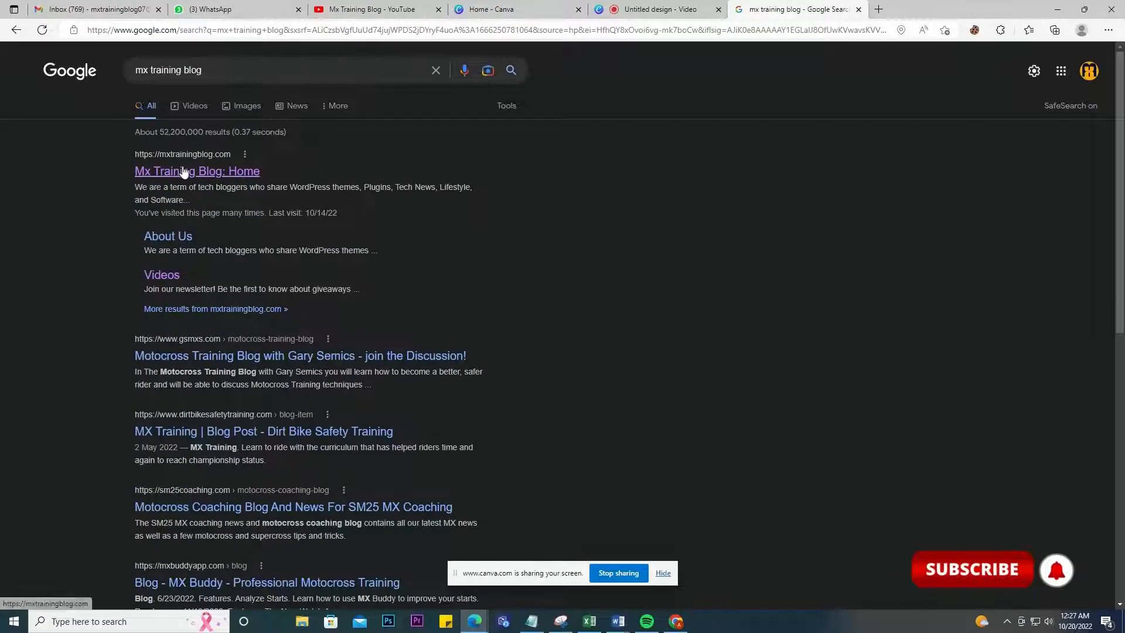
Step: Open the Mx Training Blog home page from the search results, look over its articles and dismiss the newsletter popup
{"action": "left_click", "coordinate": [183, 174]}
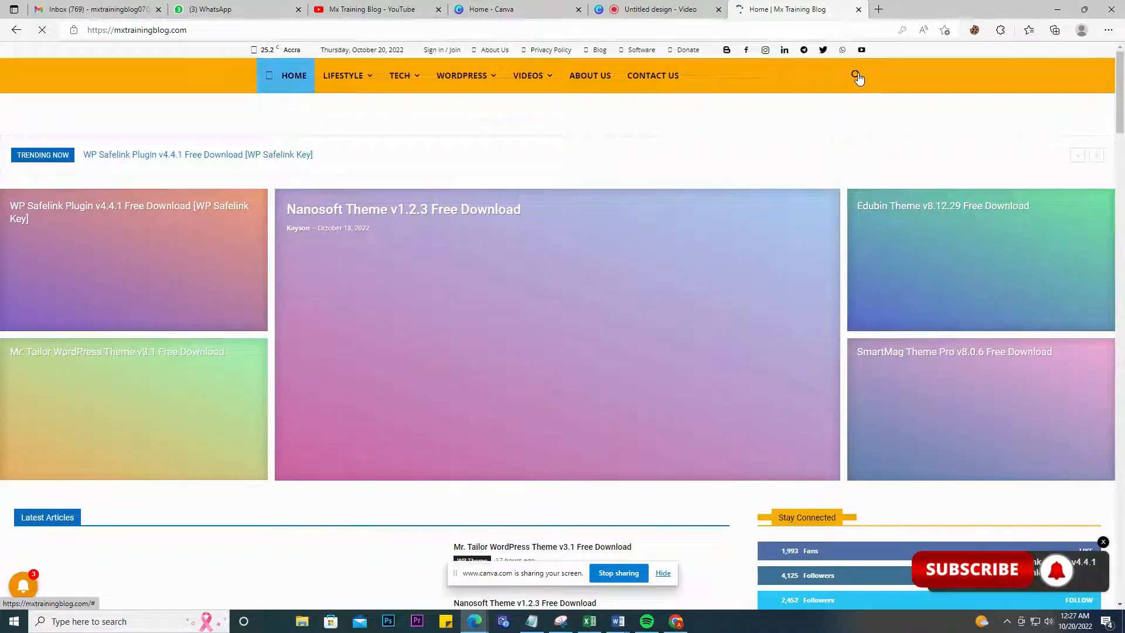
{"action": "scroll", "coordinate": [784, 214], "scroll_direction": "down", "scroll_amount": 6}
{"action": "scroll", "coordinate": [782, 219], "scroll_direction": "up", "scroll_amount": 6}
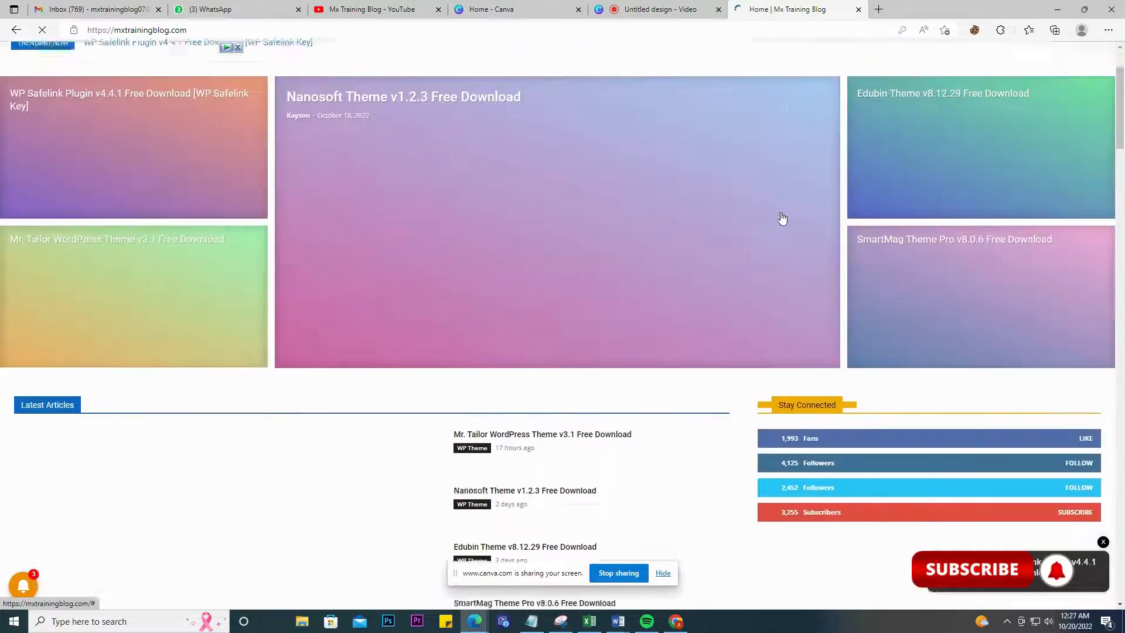
{"action": "scroll", "coordinate": [782, 219], "scroll_direction": "down", "scroll_amount": 15}
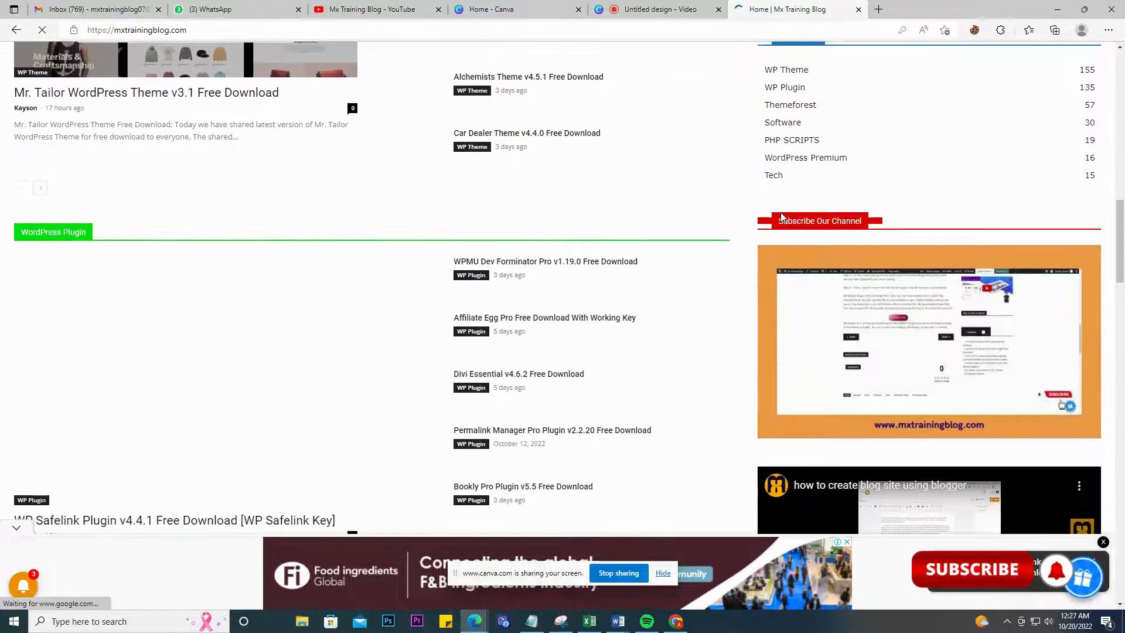
{"action": "scroll", "coordinate": [782, 217], "scroll_direction": "down", "scroll_amount": 13}
{"action": "scroll", "coordinate": [780, 212], "scroll_direction": "up", "scroll_amount": 16}
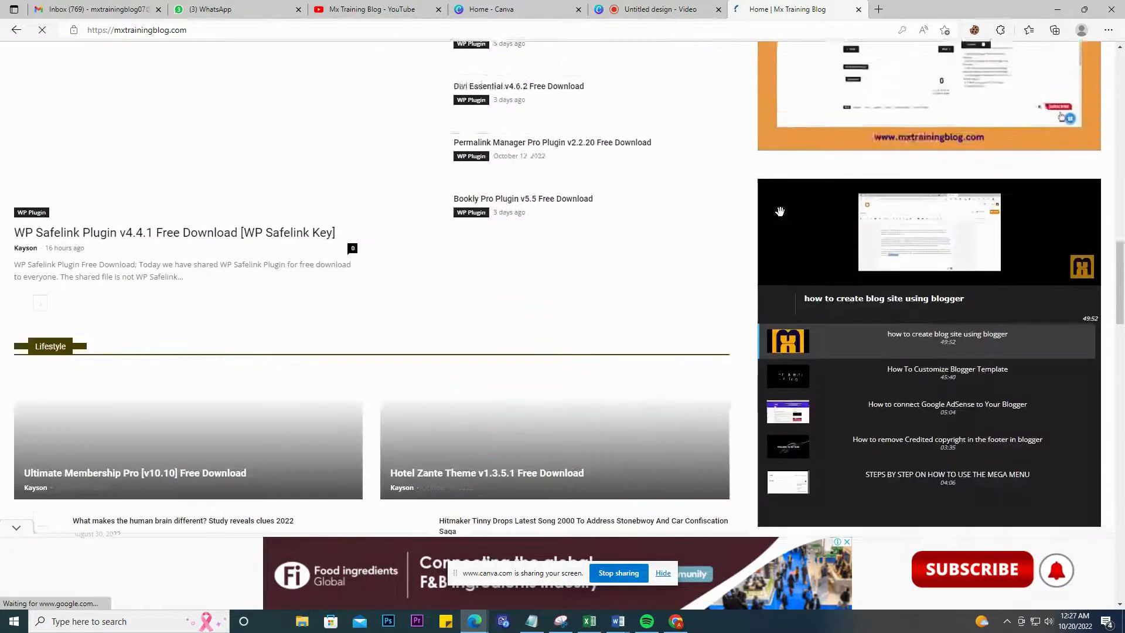
{"action": "scroll", "coordinate": [780, 211], "scroll_direction": "up", "scroll_amount": 10}
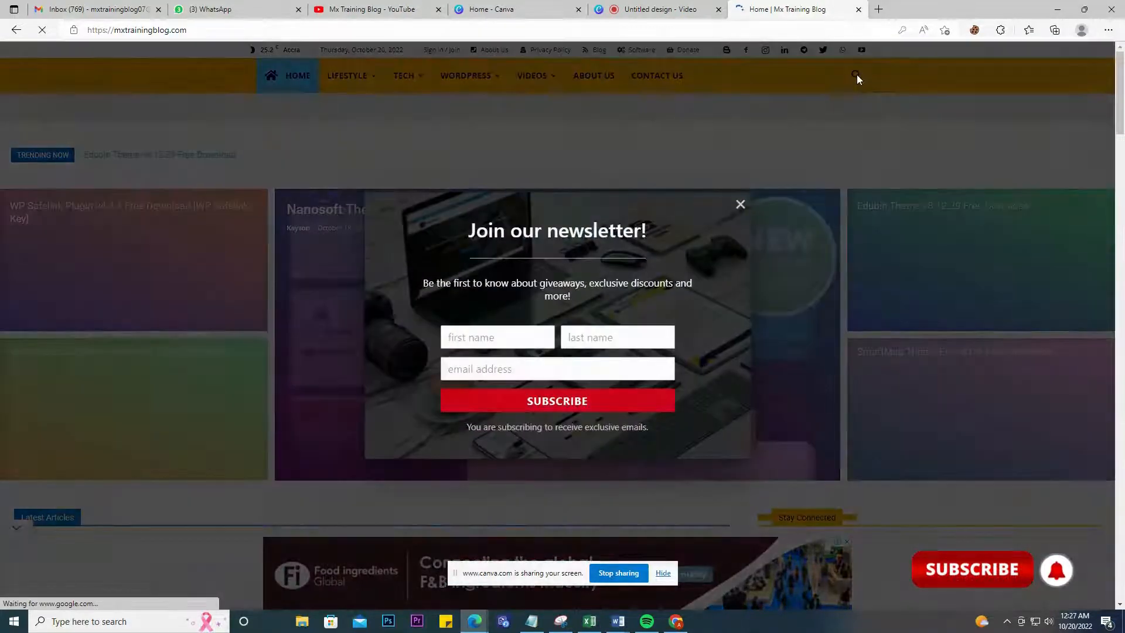
{"action": "left_click", "coordinate": [740, 205]}
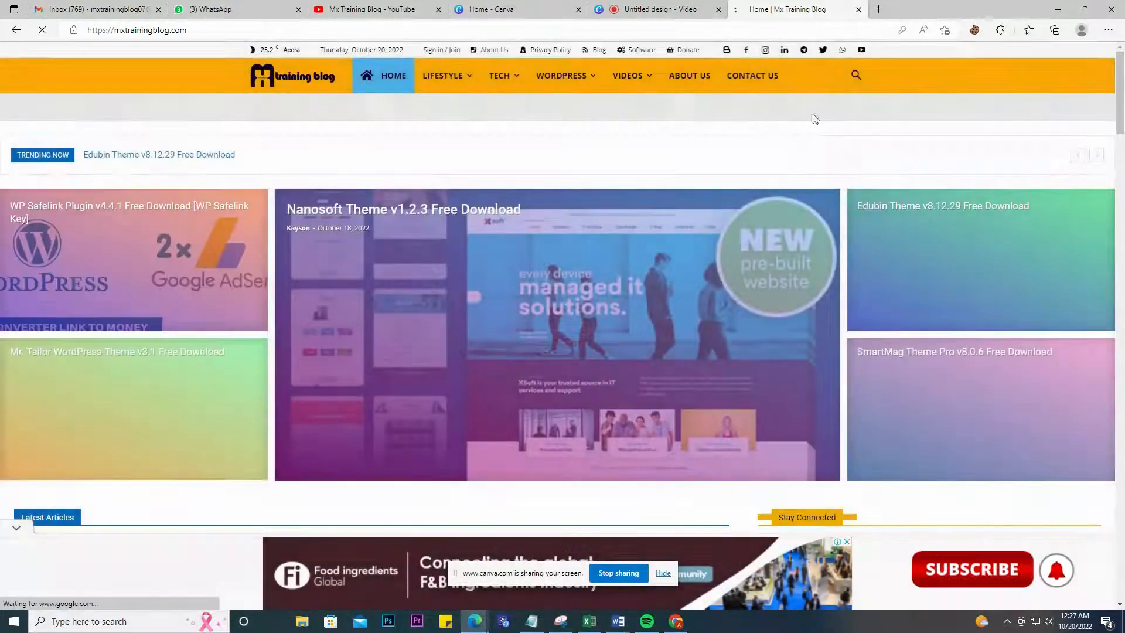
Step: Search the blog for "rankmaths"
{"action": "left_click", "coordinate": [856, 78]}
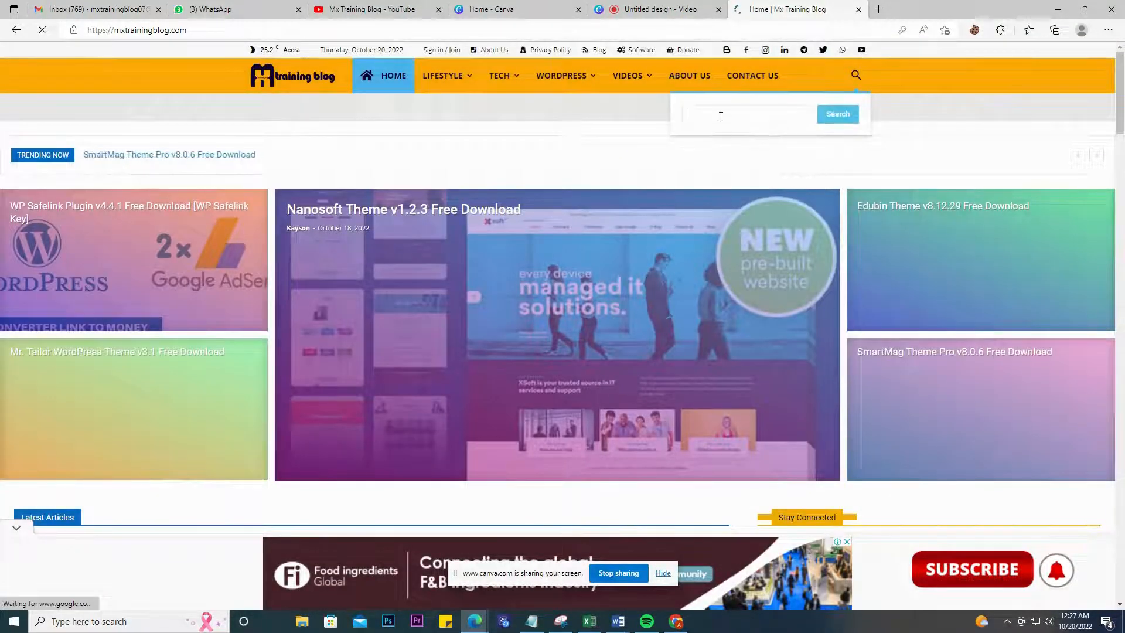
{"action": "type", "text": "rank"}
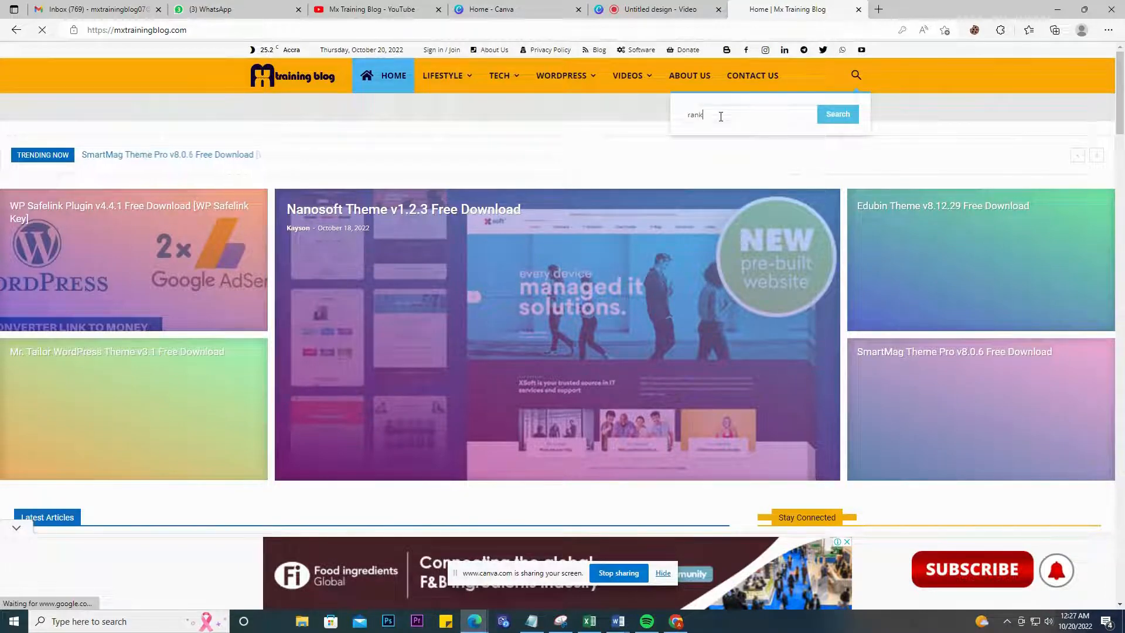
{"action": "type", "text": "math"}
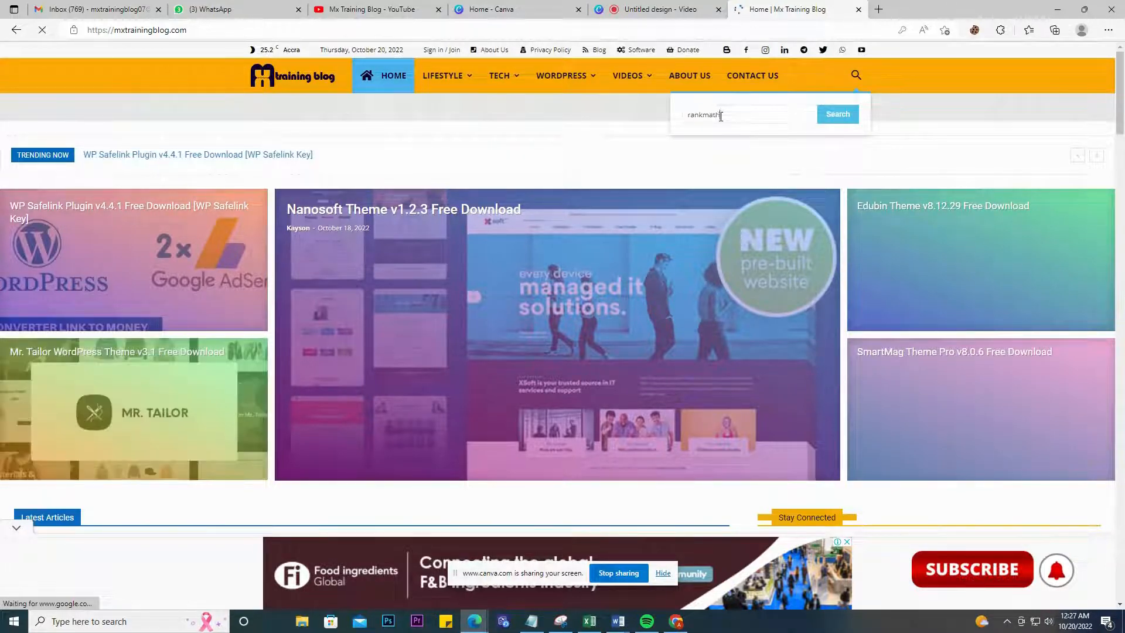
{"action": "type", "text": "s"}
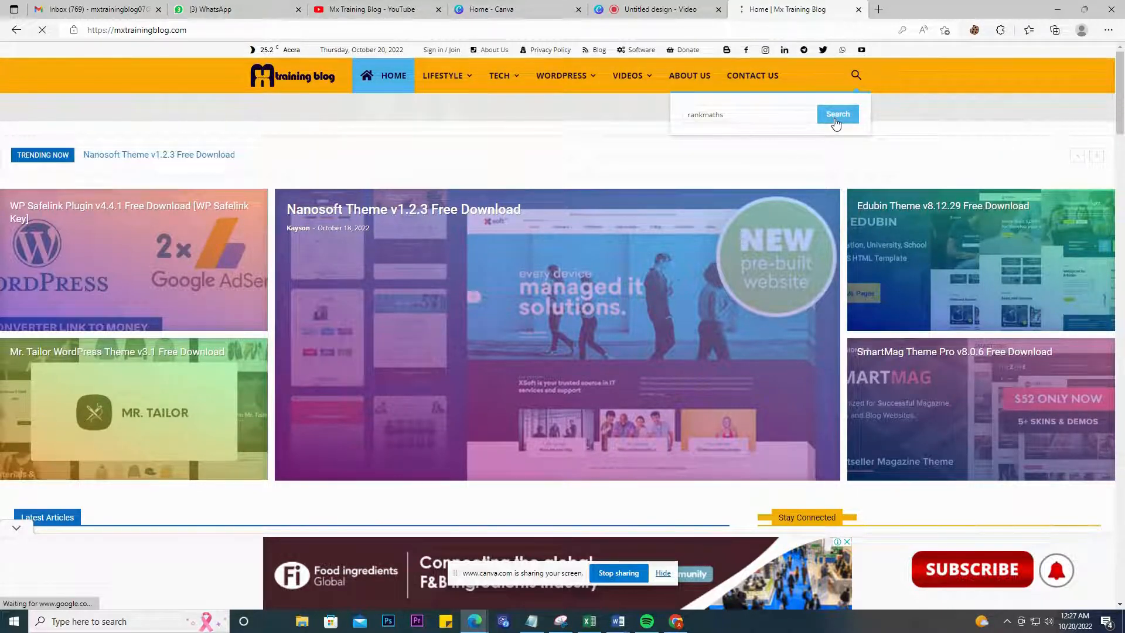
{"action": "left_click", "coordinate": [837, 120]}
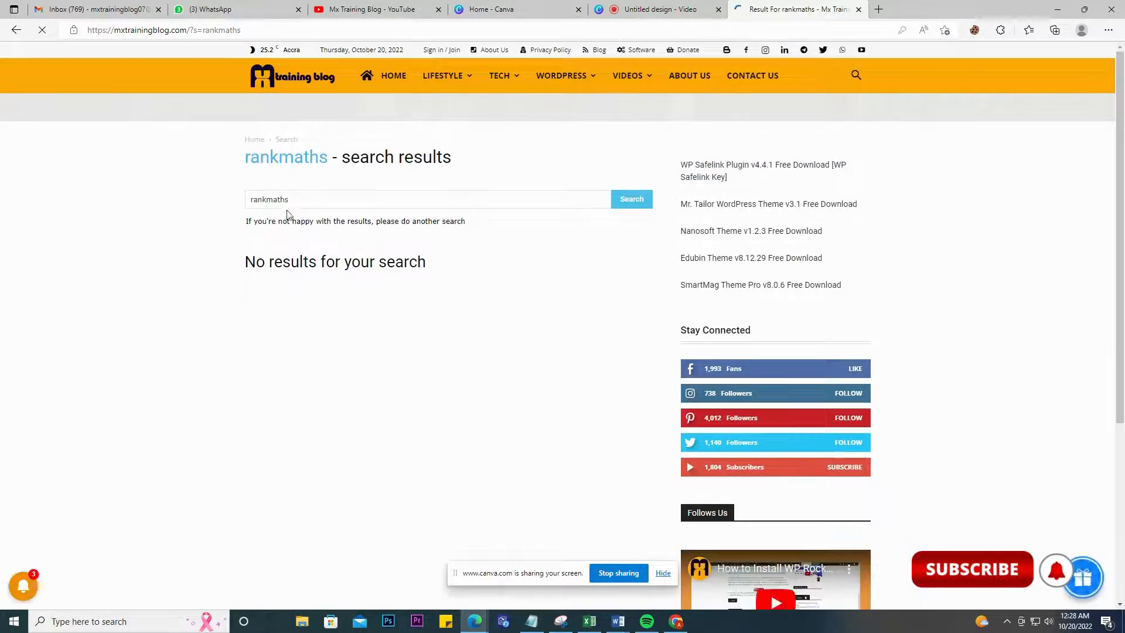
Step: Correct the search term to "rankmath", search again and open the Rank Math Pro v3.0.21 Free Download post
{"action": "left_click", "coordinate": [297, 255]}
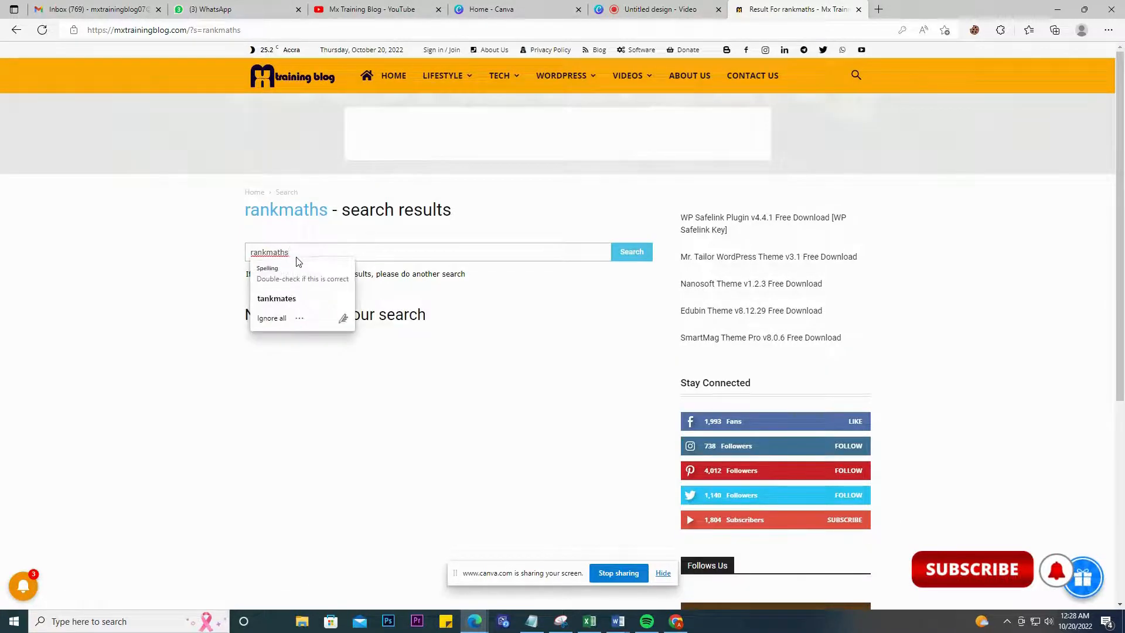
{"action": "key", "text": "BackSpace"}
{"action": "left_click", "coordinate": [631, 255]}
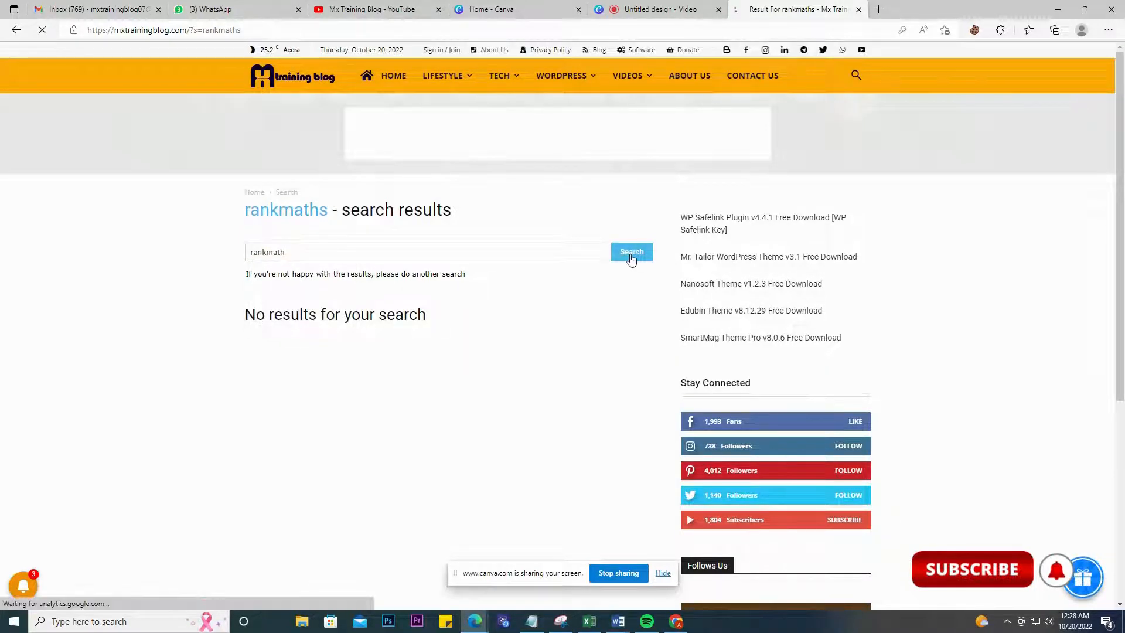
{"action": "scroll", "coordinate": [613, 283], "scroll_direction": "down", "scroll_amount": 6}
{"action": "scroll", "coordinate": [497, 291], "scroll_direction": "up", "scroll_amount": 6}
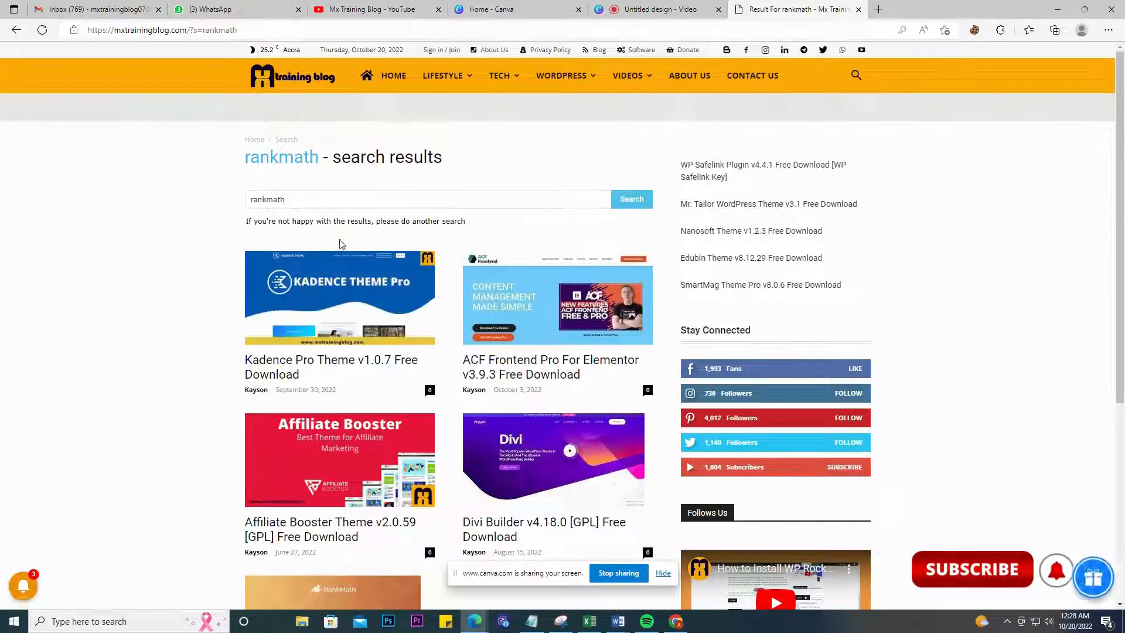
{"action": "scroll", "coordinate": [409, 249], "scroll_direction": "down", "scroll_amount": 6}
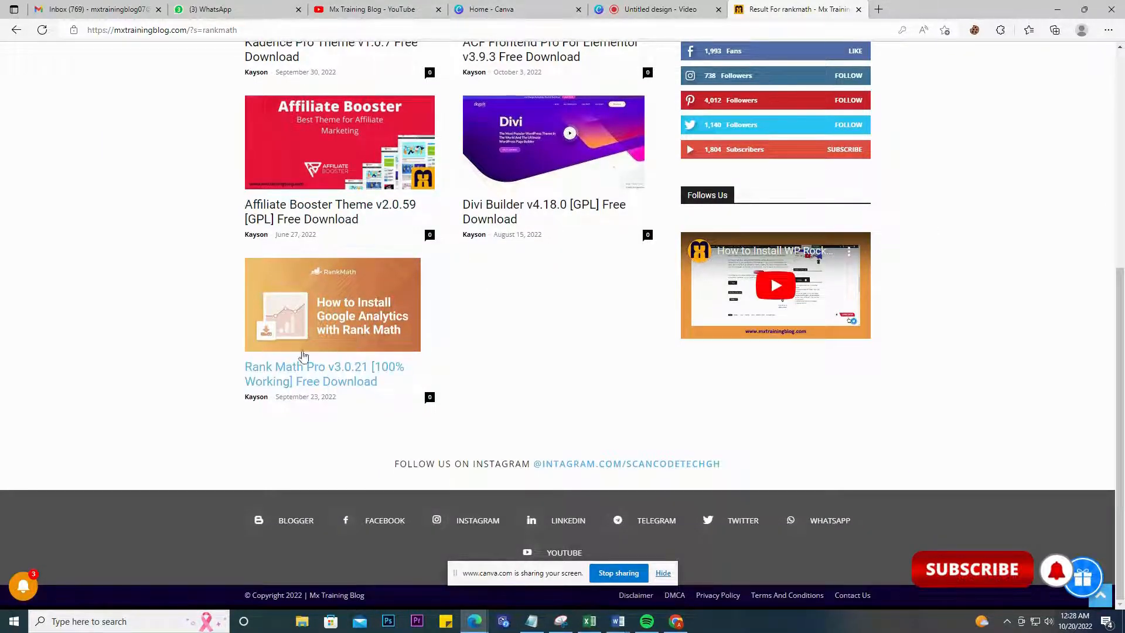
{"action": "left_click", "coordinate": [313, 378]}
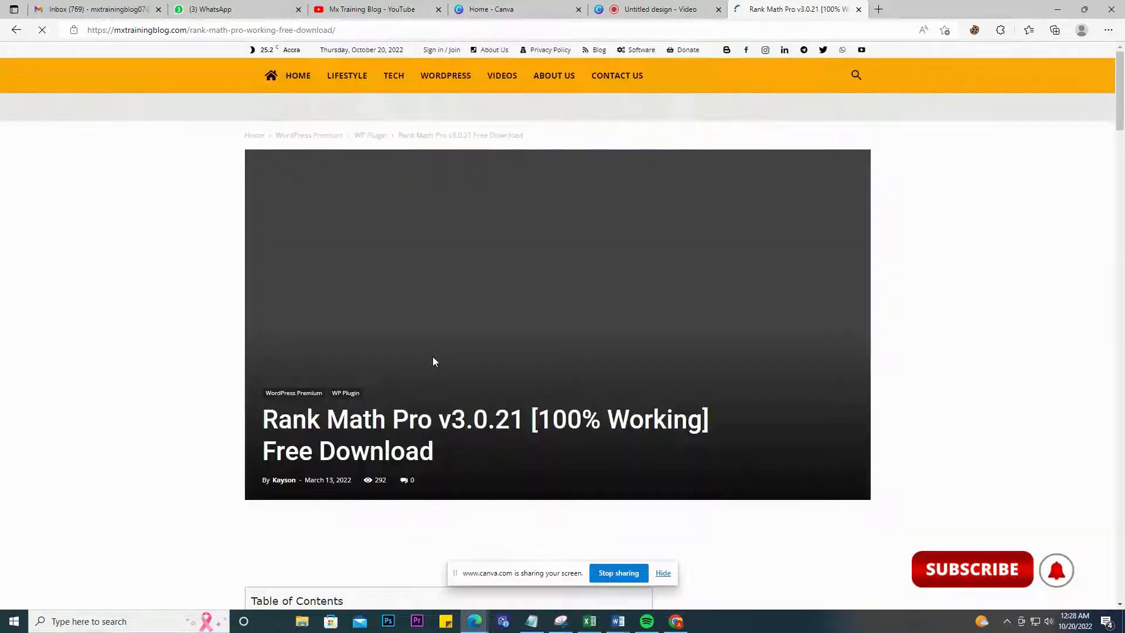
Step: Examine the post's plugin installation guide and download section, and briefly view the Mega download page before closing it
{"action": "scroll", "coordinate": [447, 279], "scroll_direction": "down", "scroll_amount": 3}
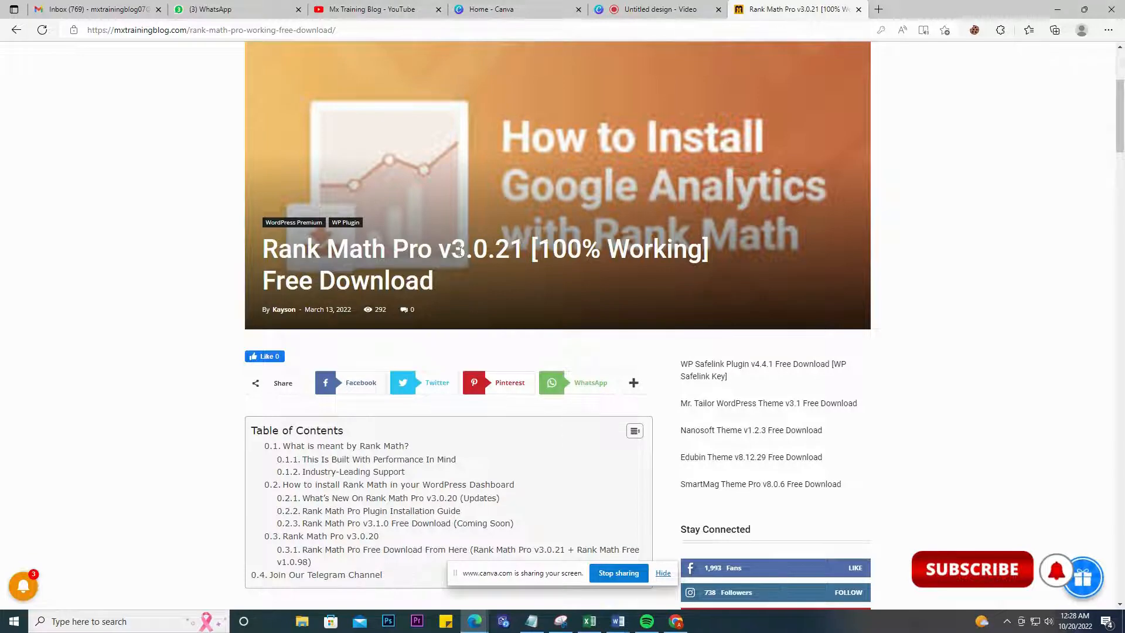
{"action": "scroll", "coordinate": [466, 358], "scroll_direction": "down", "scroll_amount": 15}
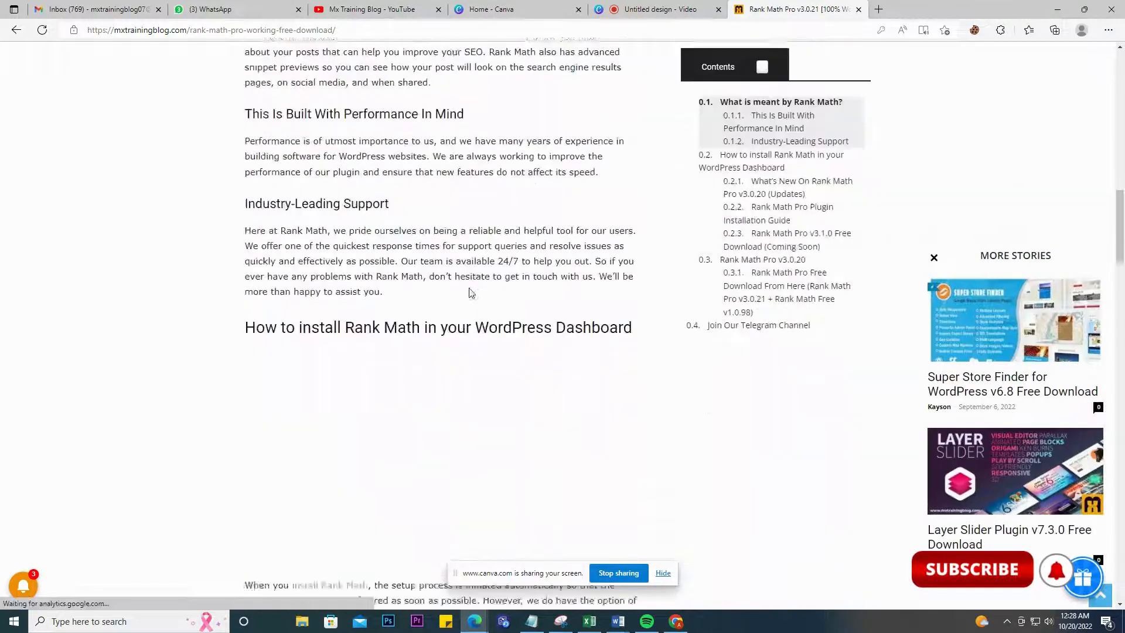
{"action": "scroll", "coordinate": [471, 293], "scroll_direction": "down", "scroll_amount": 20}
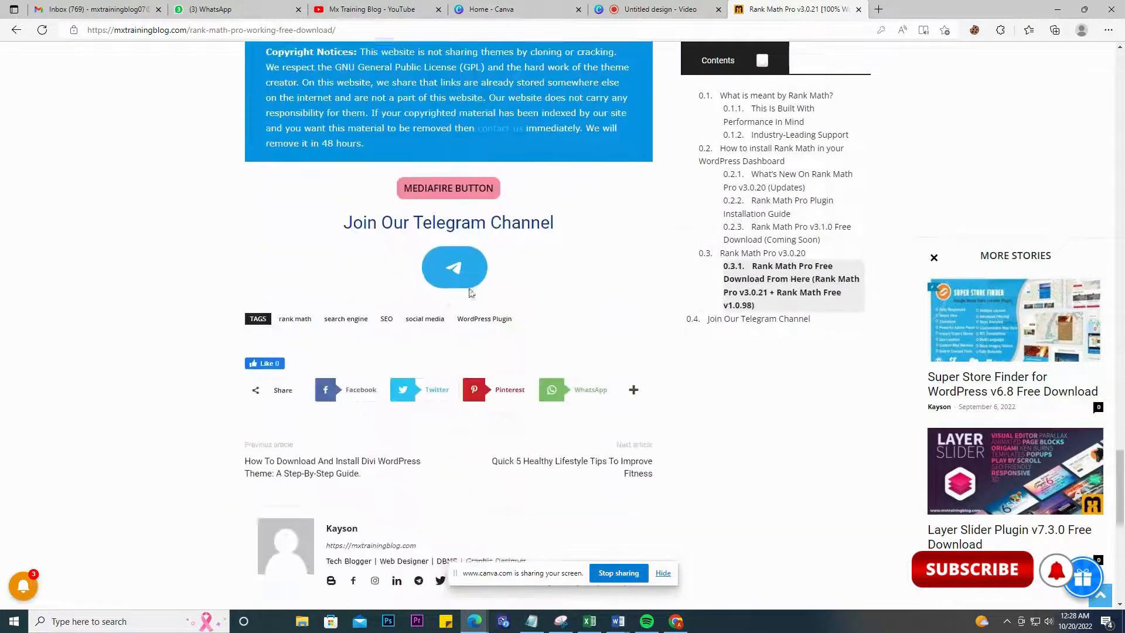
{"action": "scroll", "coordinate": [445, 135], "scroll_direction": "up", "scroll_amount": 2}
{"action": "scroll", "coordinate": [448, 223], "scroll_direction": "up", "scroll_amount": 5}
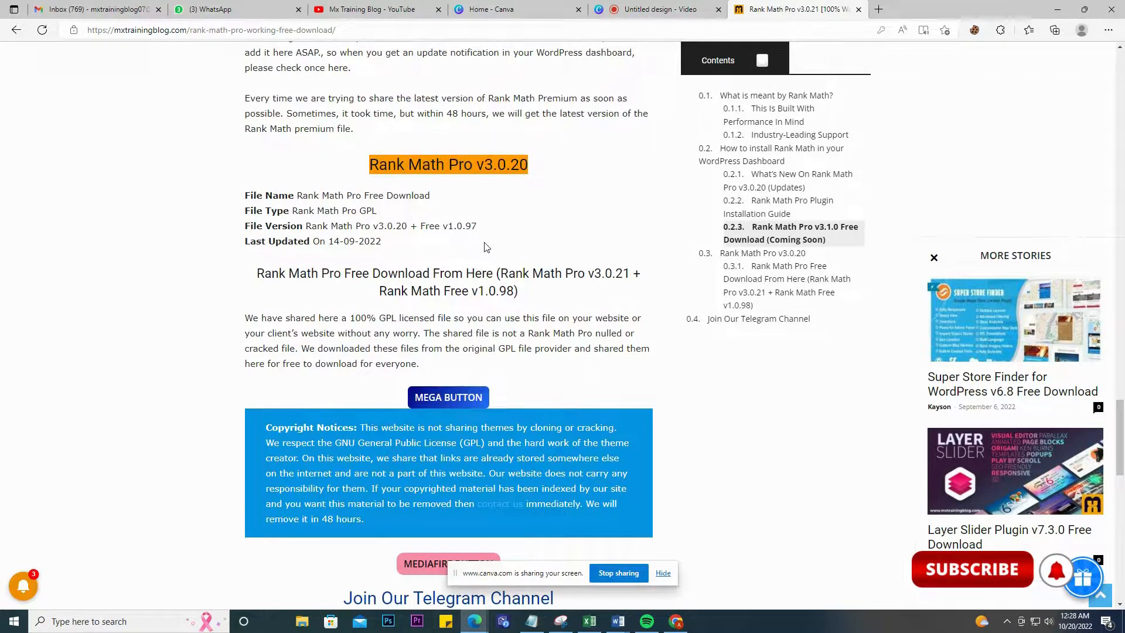
{"action": "scroll", "coordinate": [484, 241], "scroll_direction": "up", "scroll_amount": 9}
{"action": "scroll", "coordinate": [485, 234], "scroll_direction": "up", "scroll_amount": 11}
{"action": "scroll", "coordinate": [484, 234], "scroll_direction": "down", "scroll_amount": 19}
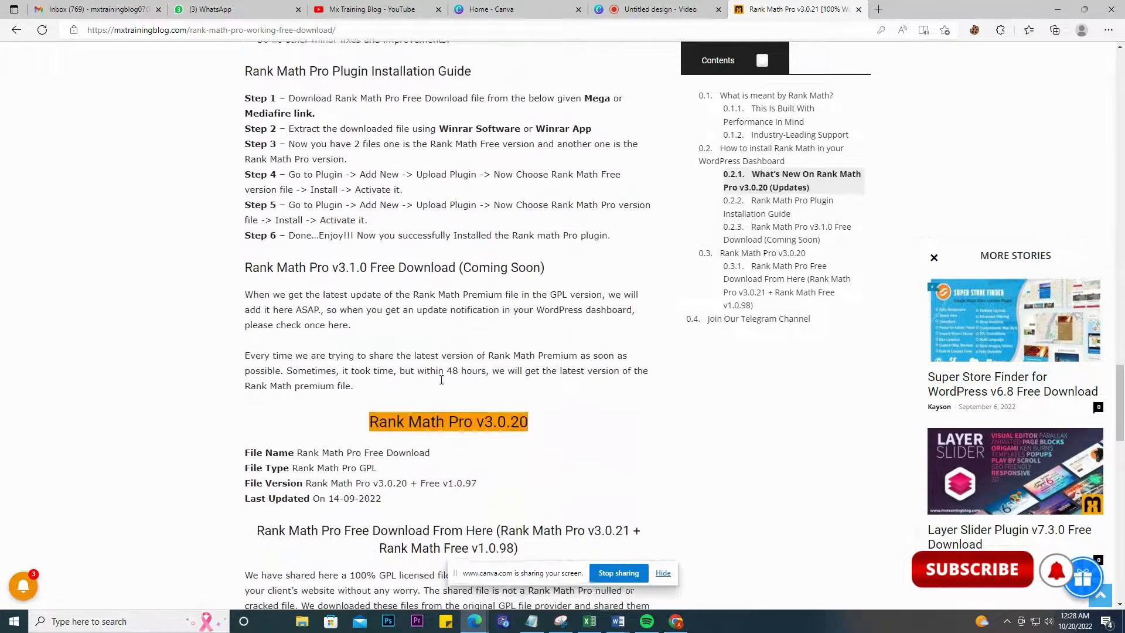
{"action": "scroll", "coordinate": [436, 419], "scroll_direction": "down", "scroll_amount": 3}
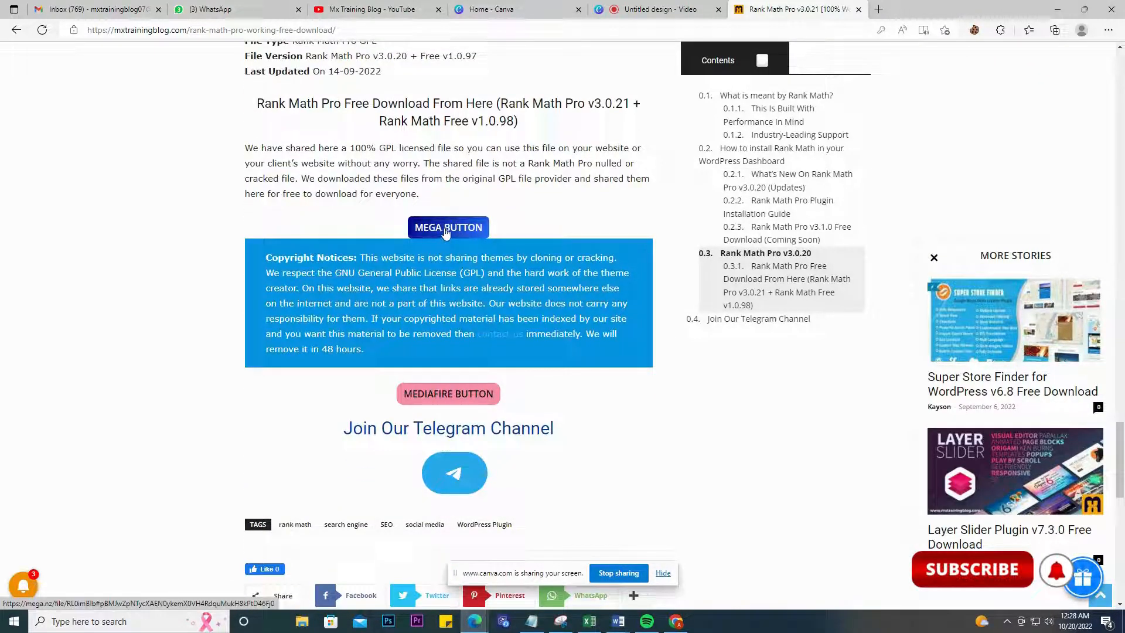
{"action": "left_click", "coordinate": [446, 229]}
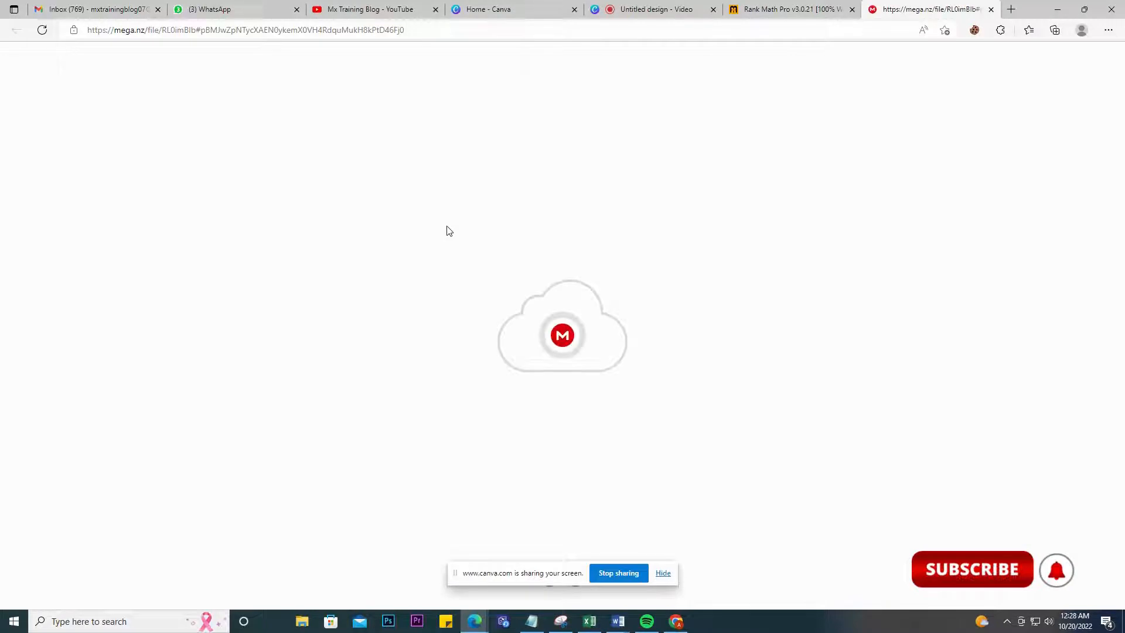
{"action": "left_click", "coordinate": [989, 10]}
Step: Open africatechblog.xyz/wp-admin/ in a new tab, log in with the prefilled credentials and hide the screen-sharing notice
{"action": "key", "text": "ctrl+t"}
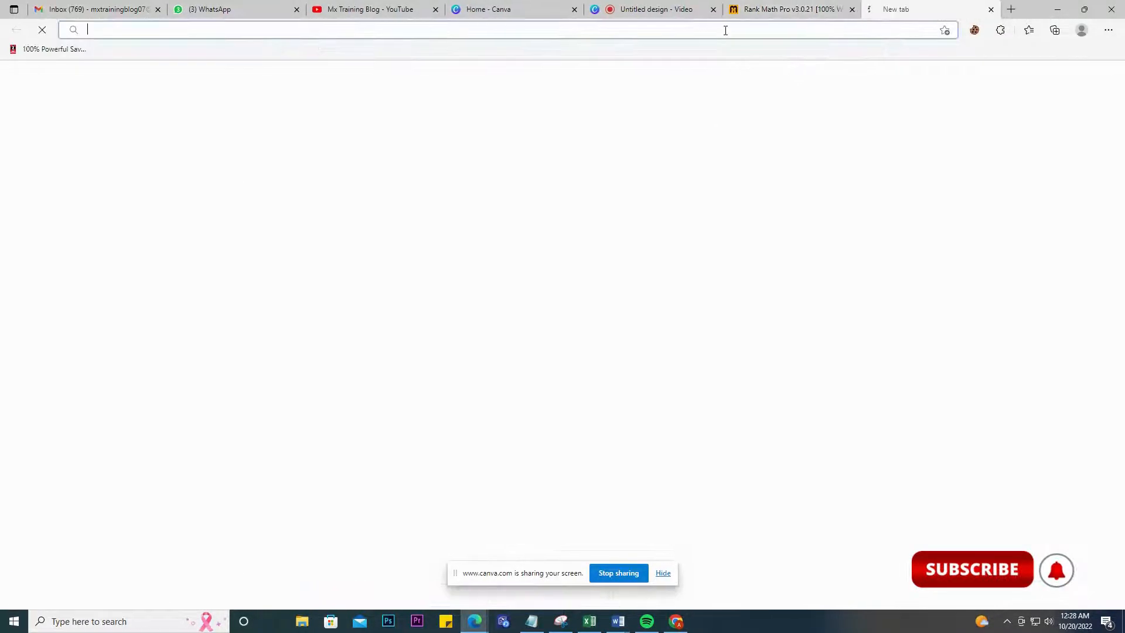
{"action": "type", "text": "africatechblog.xyz/wp-admin/"}
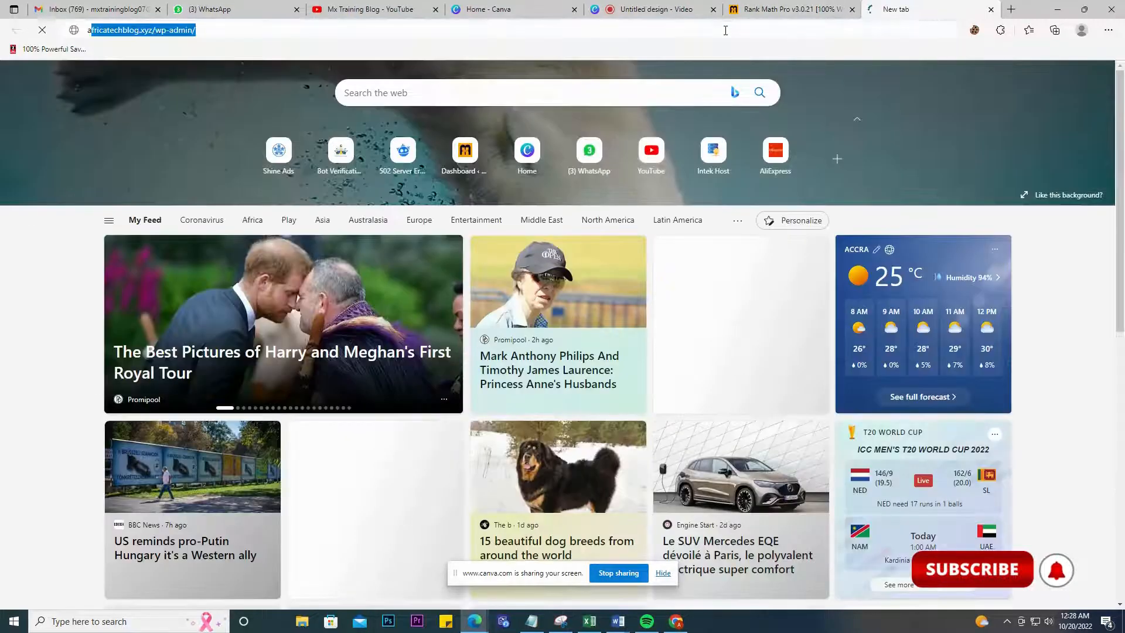
{"action": "key", "text": "Return"}
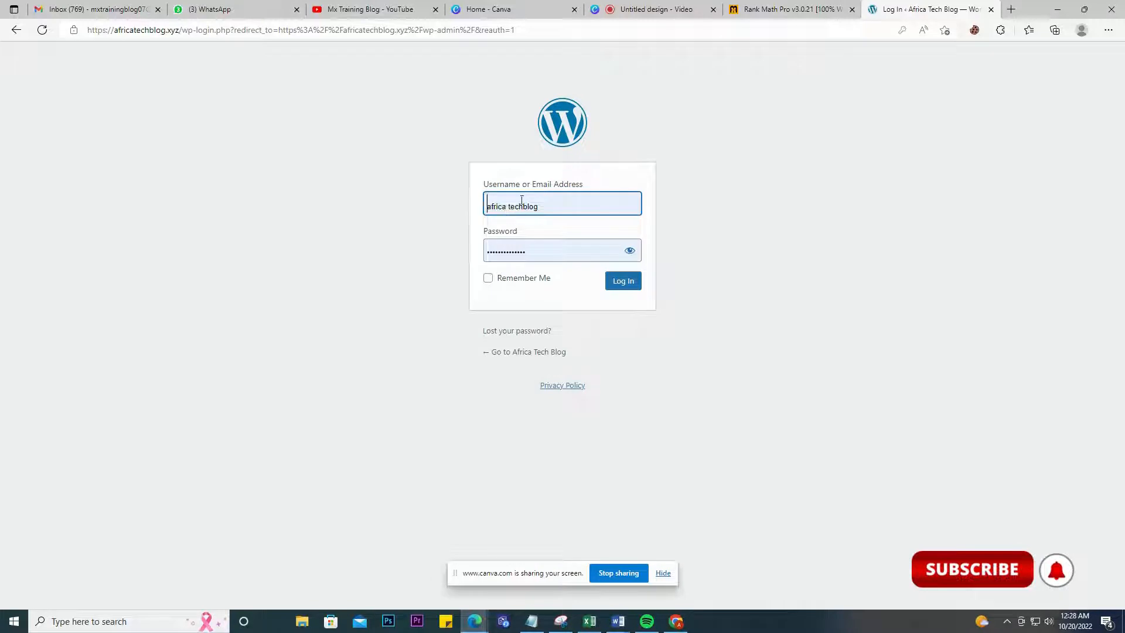
{"action": "left_click", "coordinate": [610, 284]}
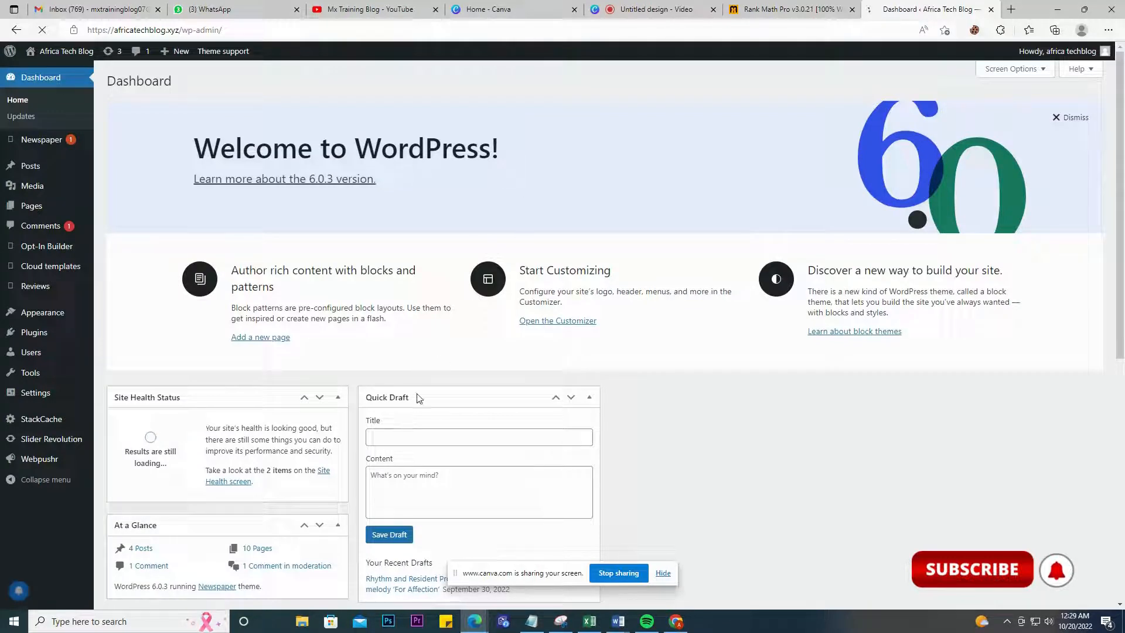
{"action": "left_click", "coordinate": [662, 573]}
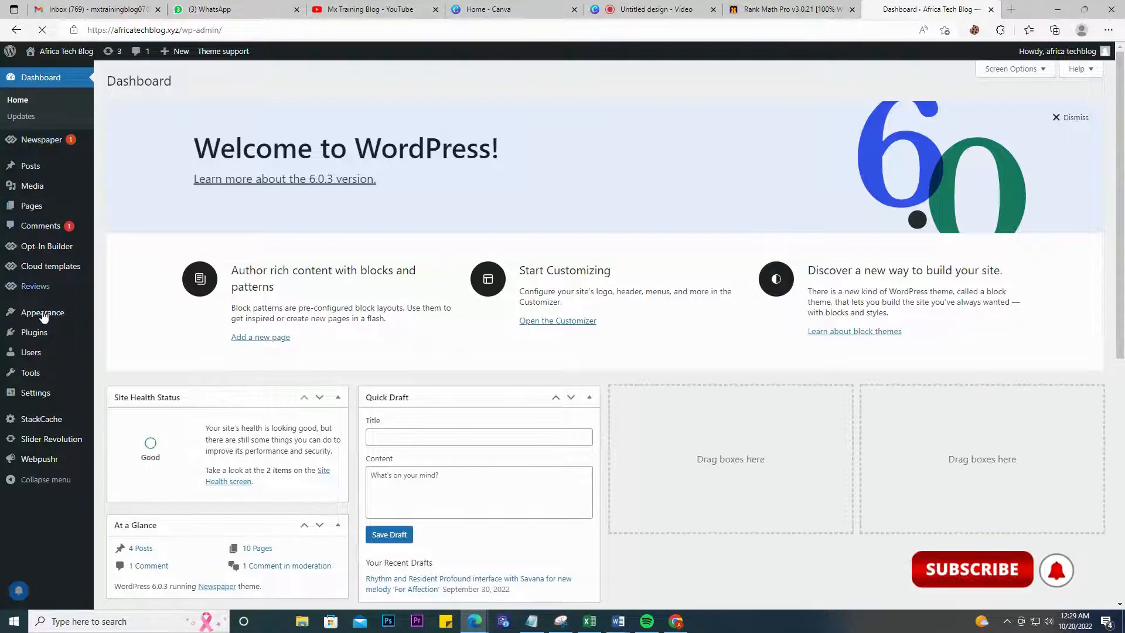
Step: Start a new plugin upload and choose the seo-by-rank-math-free archive from the Rank Math Pro Pakage (Unzip First) folder in Downloads
{"action": "mouse_move", "coordinate": [32, 335]}
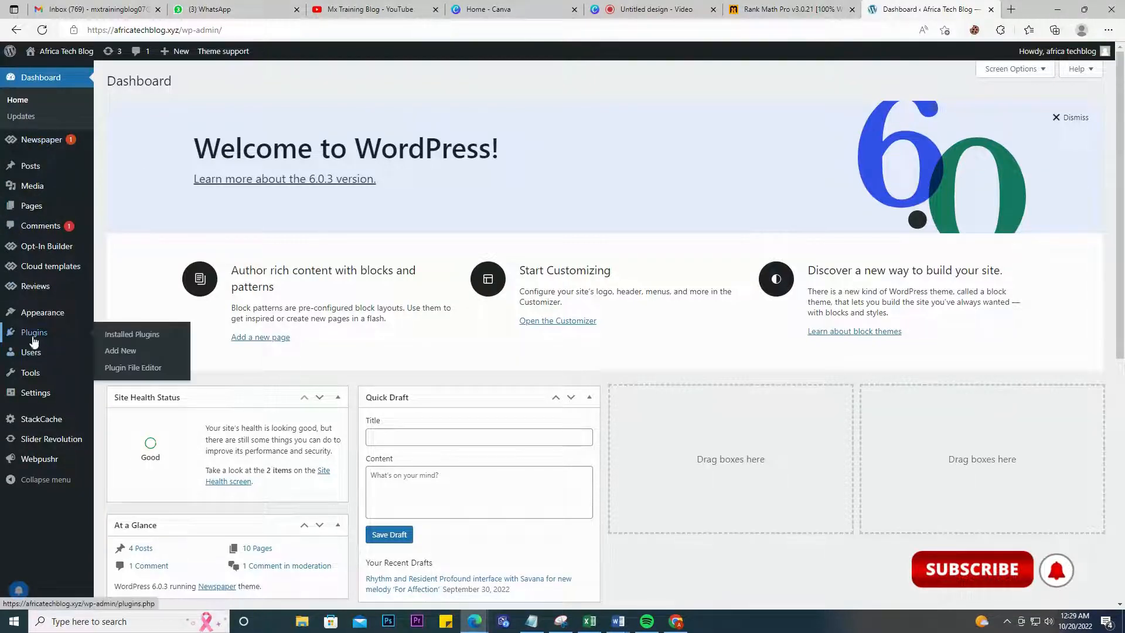
{"action": "left_click", "coordinate": [127, 354]}
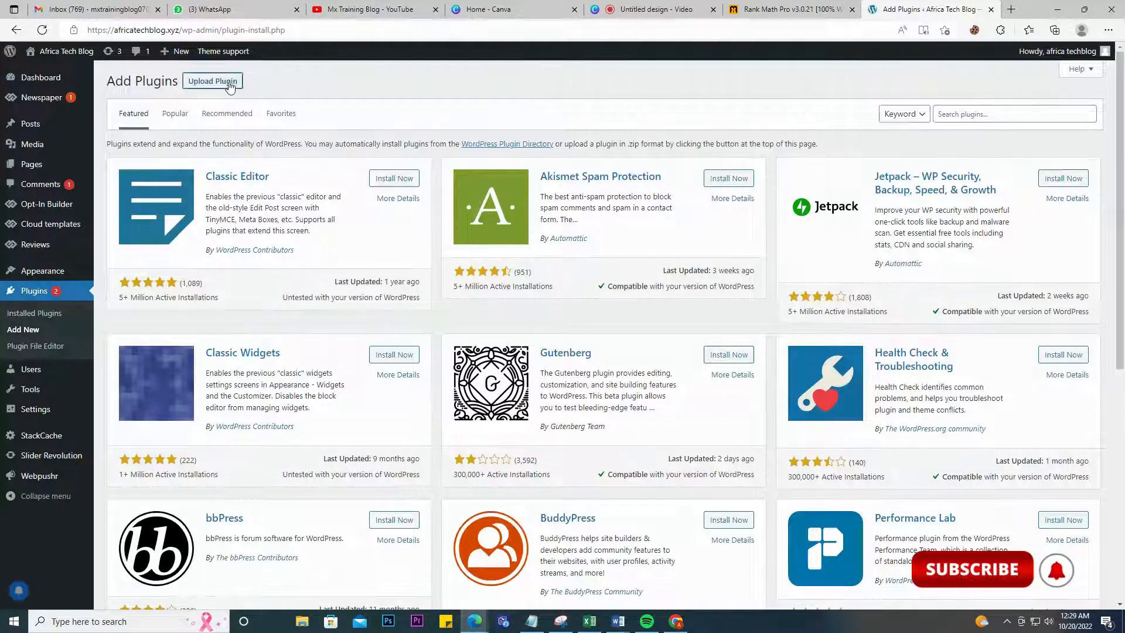
{"action": "left_click", "coordinate": [230, 87]}
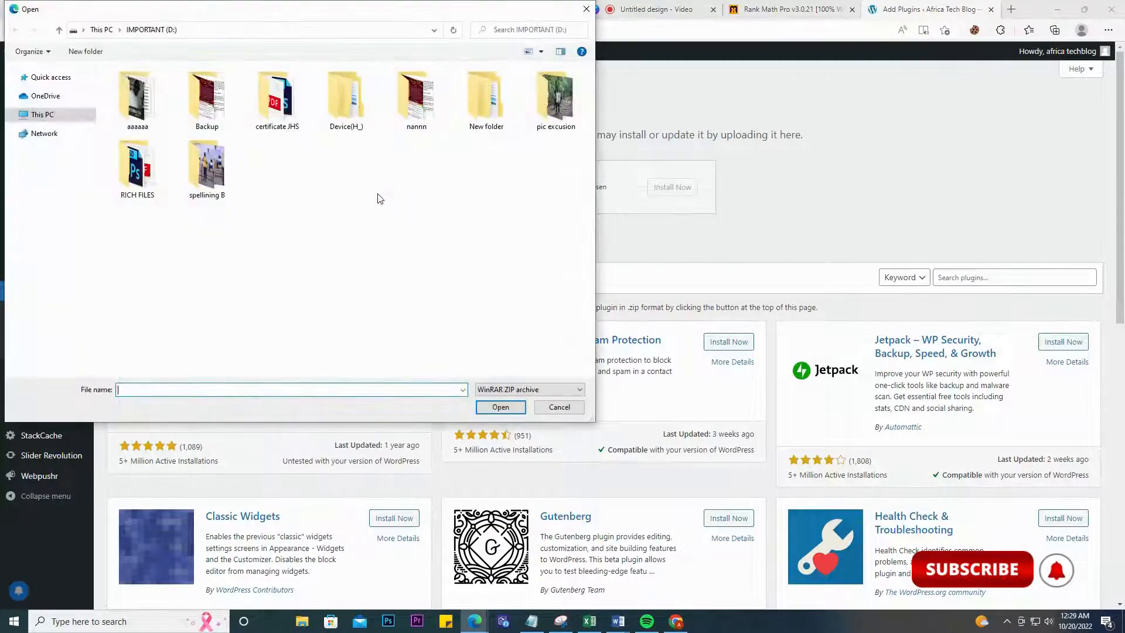
{"action": "left_click", "coordinate": [57, 172]}
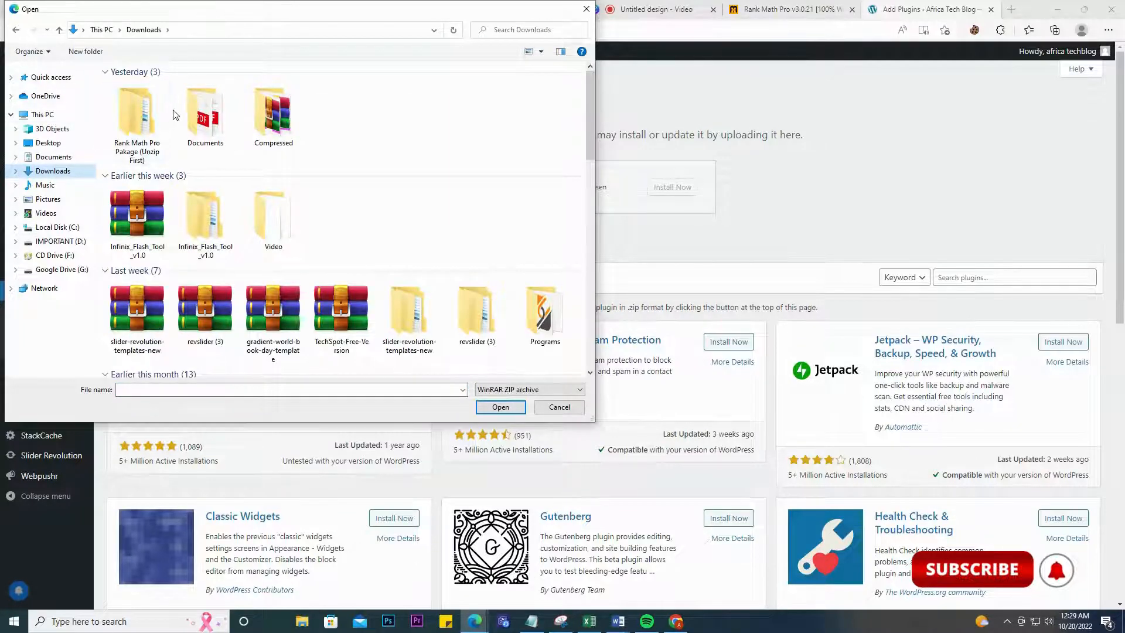
{"action": "double_click", "coordinate": [131, 140]}
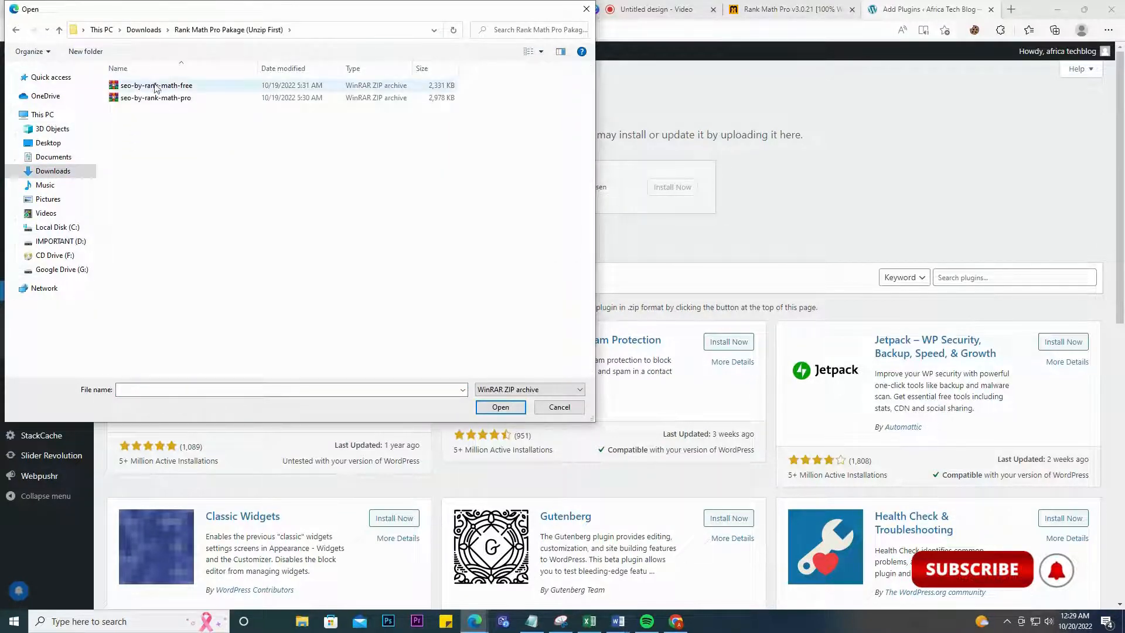
{"action": "left_click", "coordinate": [194, 88]}
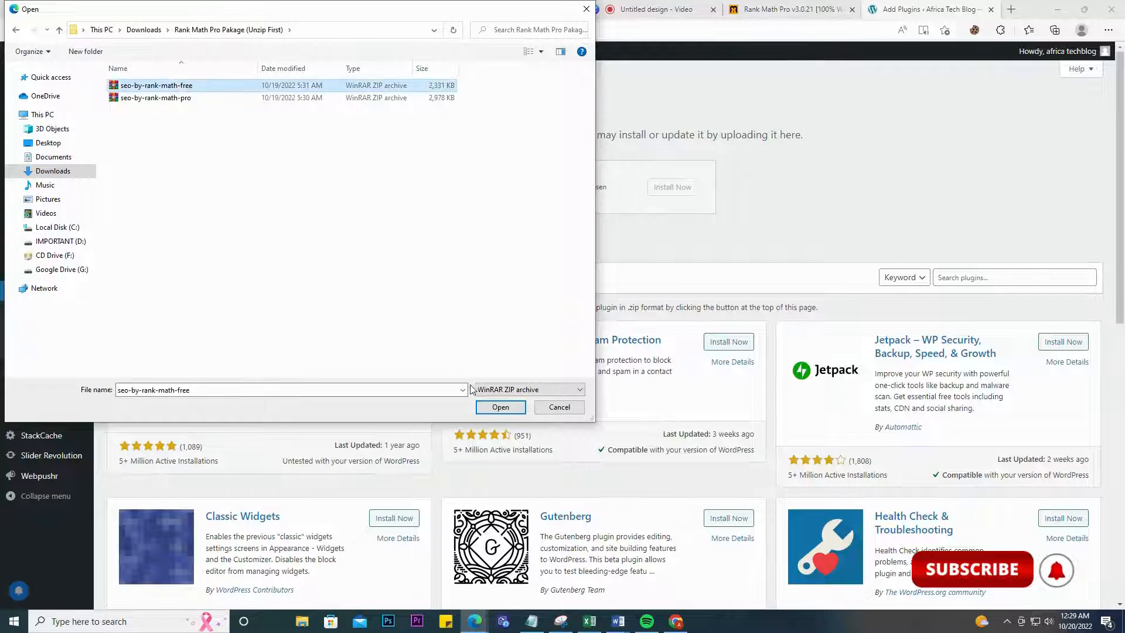
{"action": "left_click", "coordinate": [486, 407]}
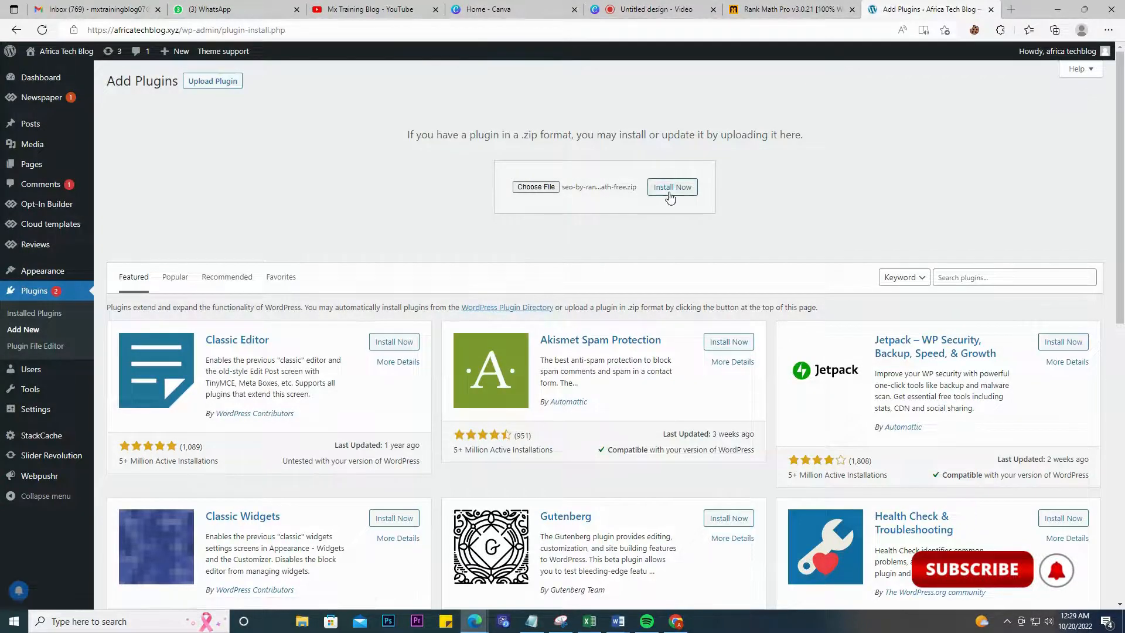
Step: Install the uploaded seo-by-rank-math-free plugin and activate it
{"action": "left_click", "coordinate": [670, 198]}
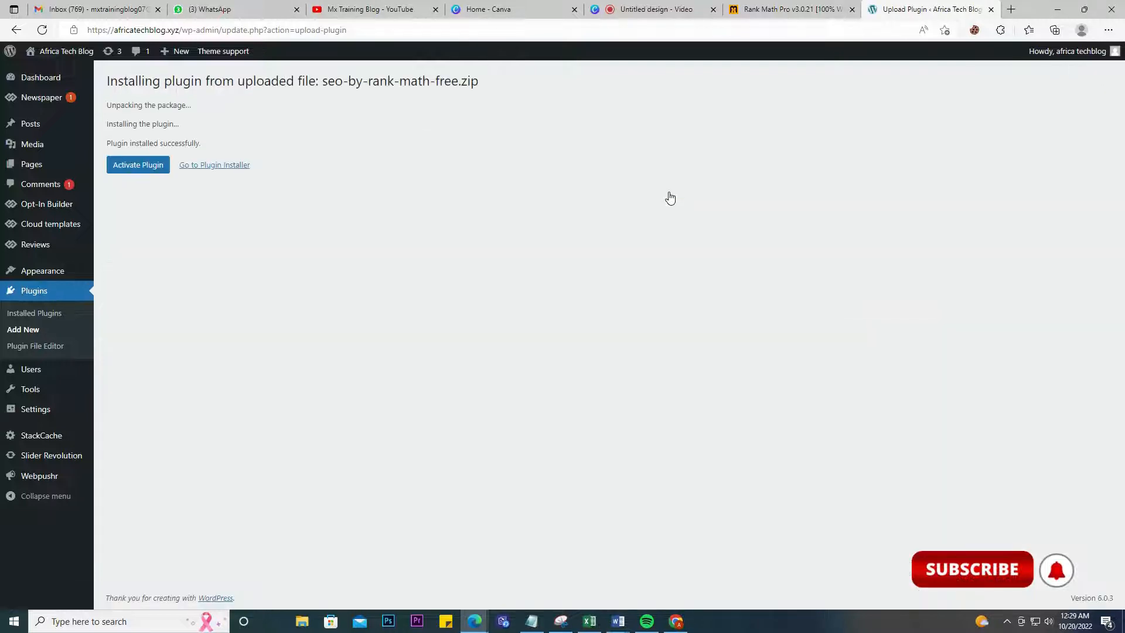
{"action": "left_click", "coordinate": [125, 171]}
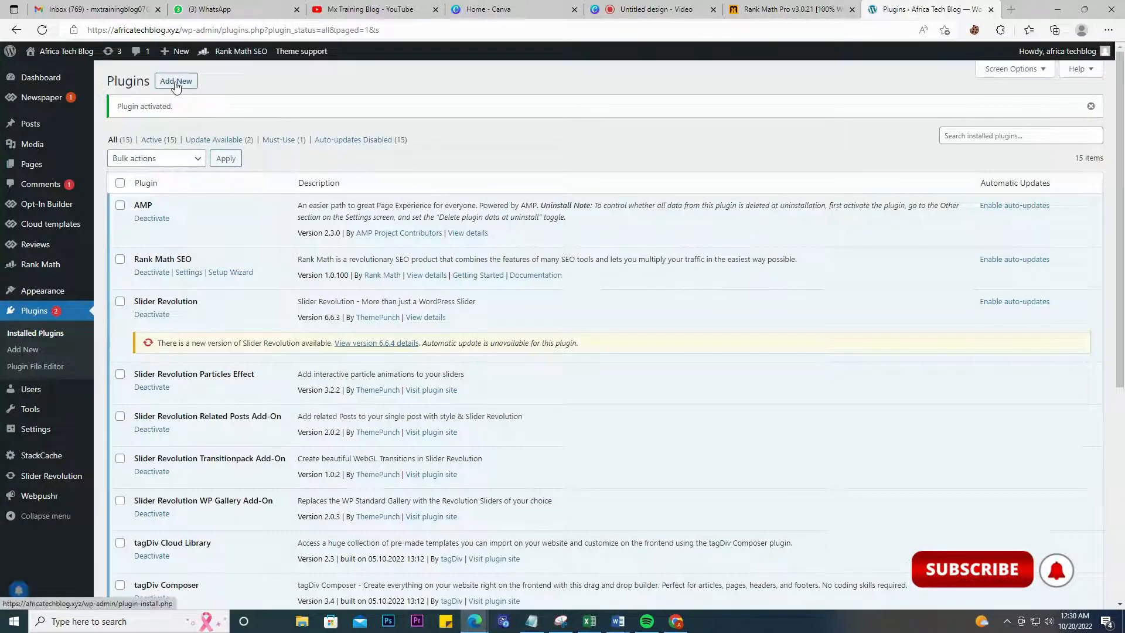
Step: Upload the seo-by-rank-math-pro archive as another new plugin, install it and activate it
{"action": "left_click", "coordinate": [176, 83]}
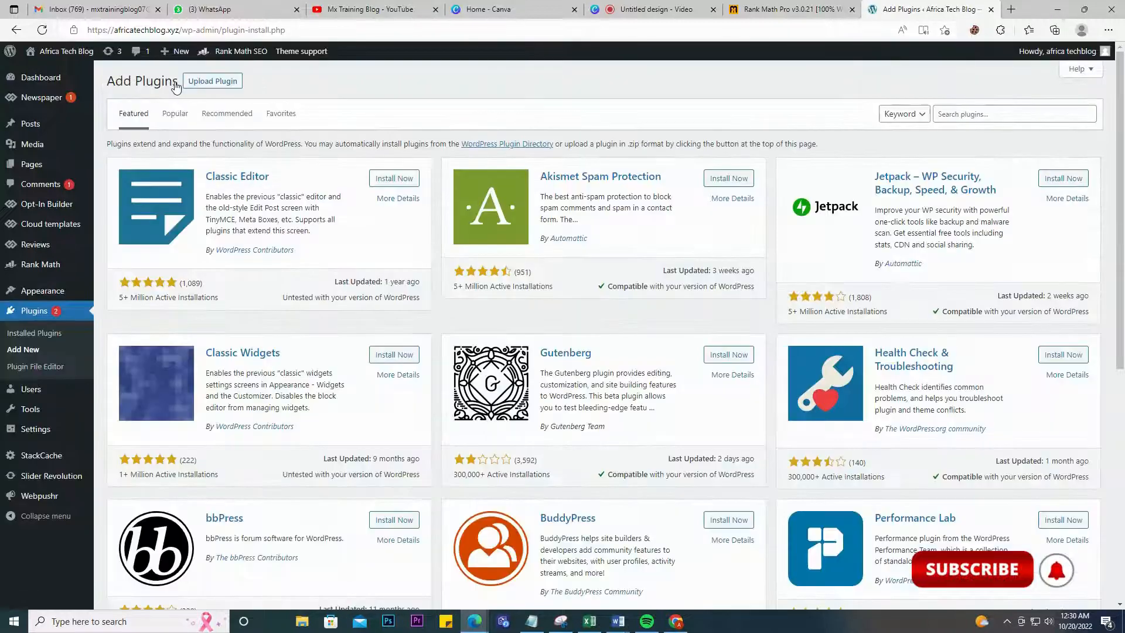
{"action": "left_click", "coordinate": [217, 84]}
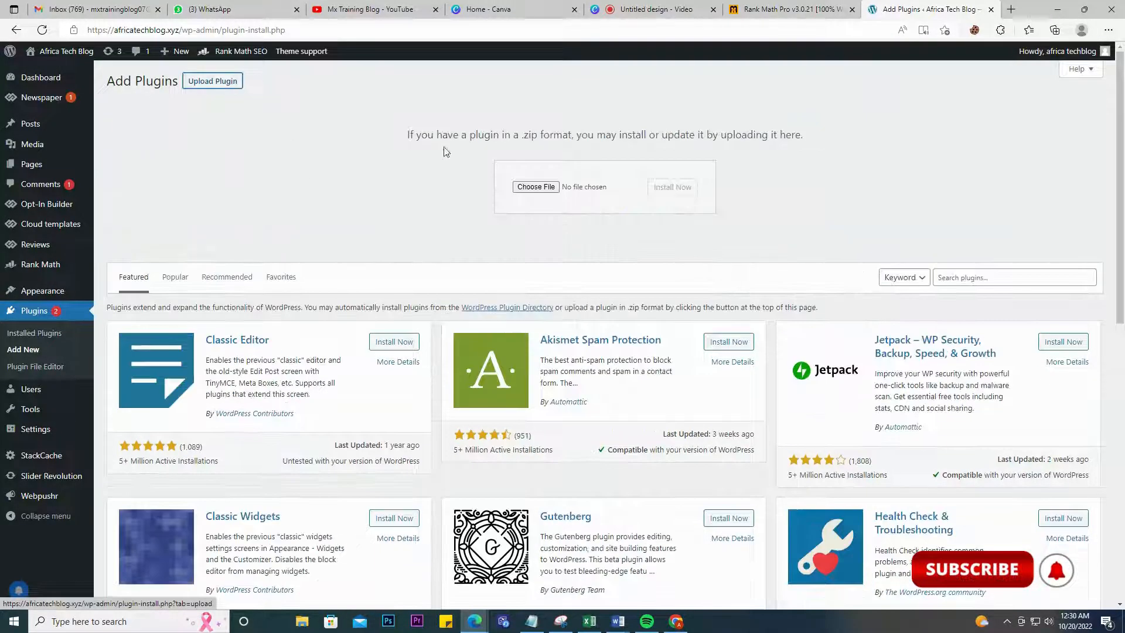
{"action": "left_click", "coordinate": [525, 186]}
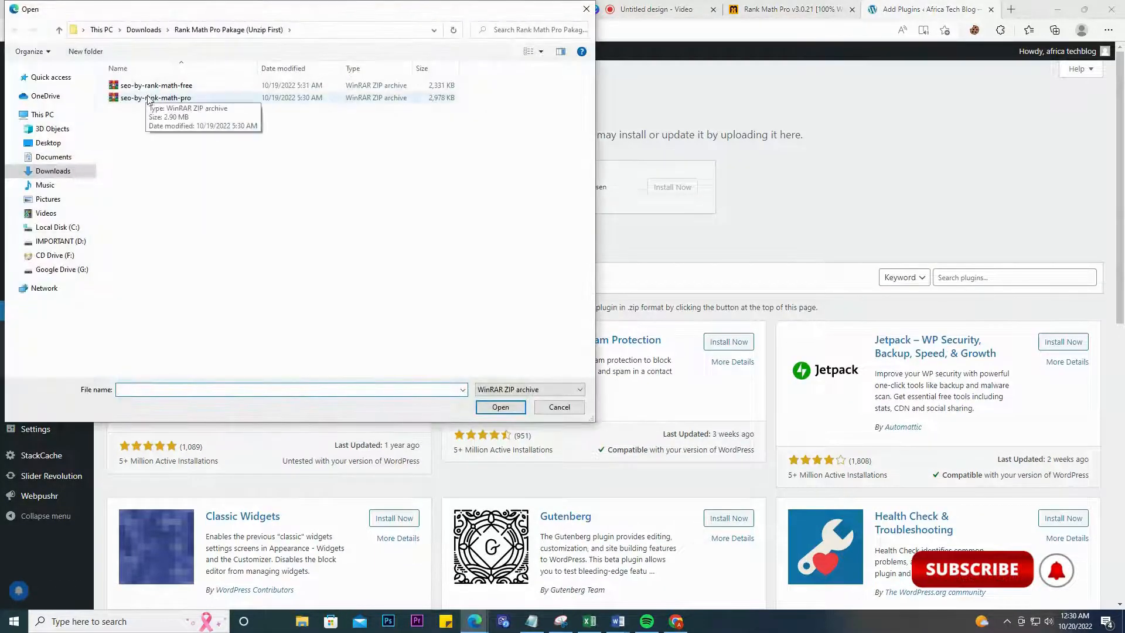
{"action": "left_click", "coordinate": [156, 98]}
{"action": "left_click", "coordinate": [501, 406]}
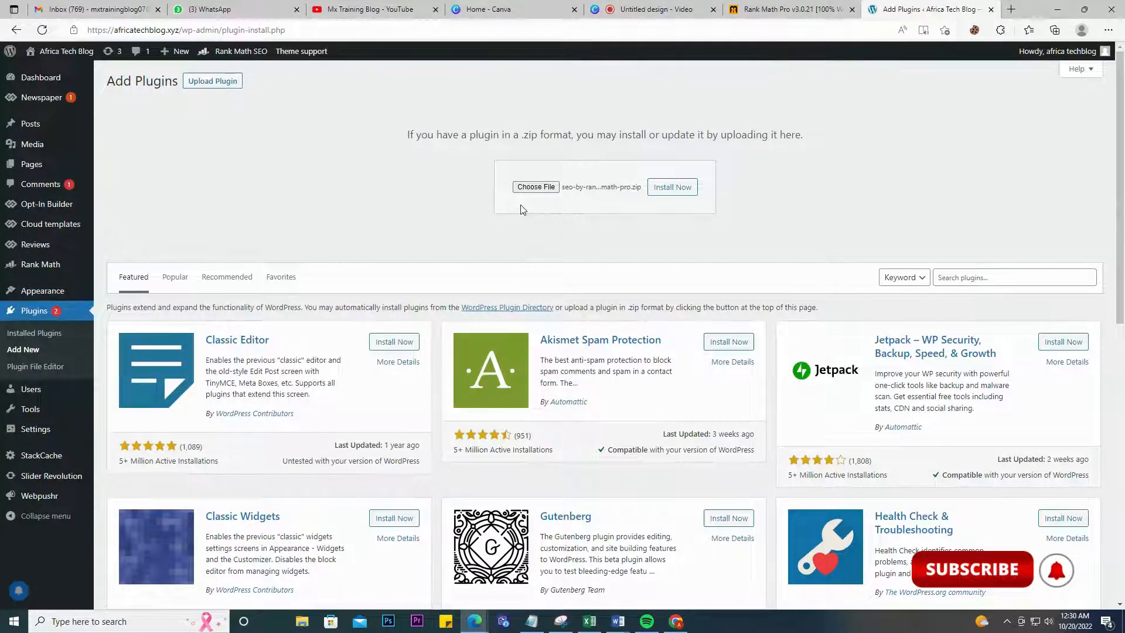
{"action": "left_click", "coordinate": [659, 187]}
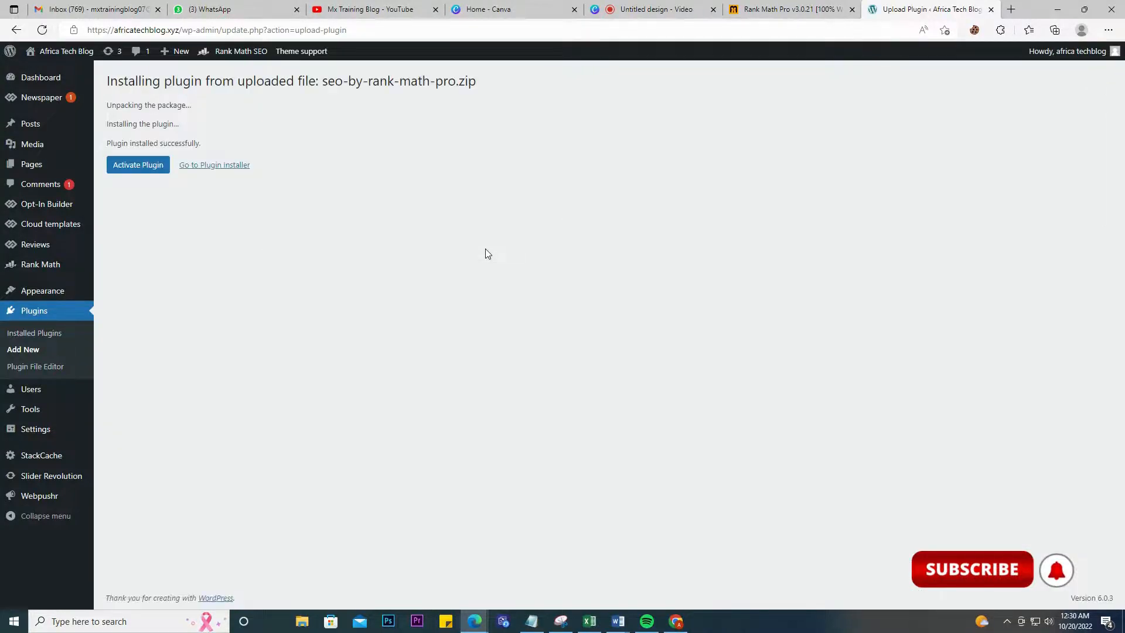
{"action": "left_click", "coordinate": [141, 166]}
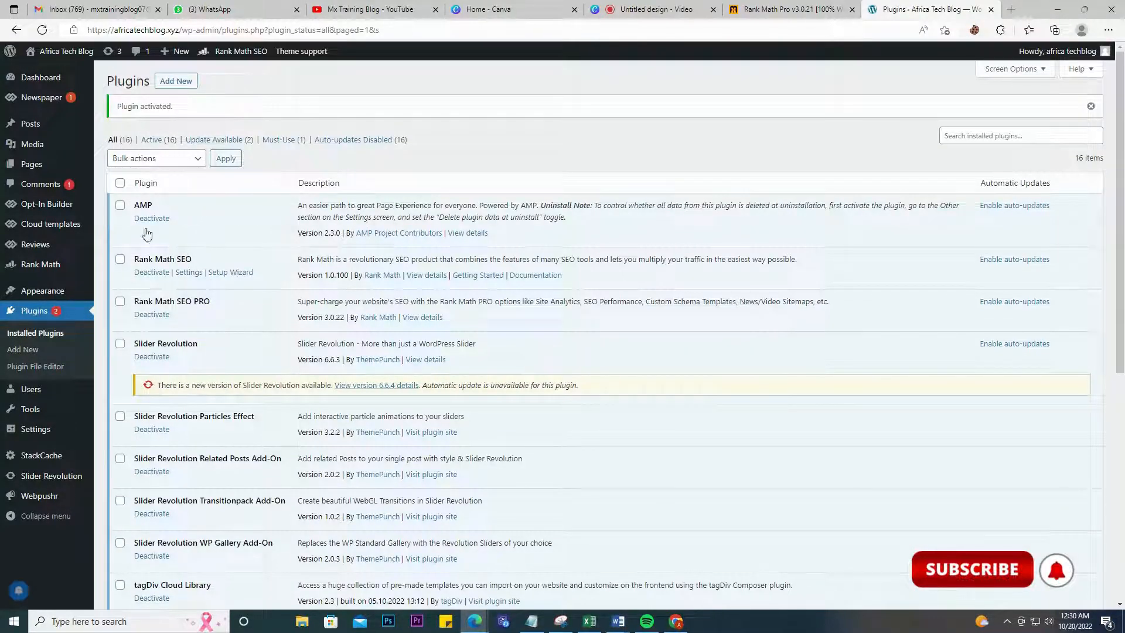
Step: Open the Rank Math dashboard and enable the Image SEO, Local SEO and News Sitemap modules
{"action": "mouse_move", "coordinate": [48, 270]}
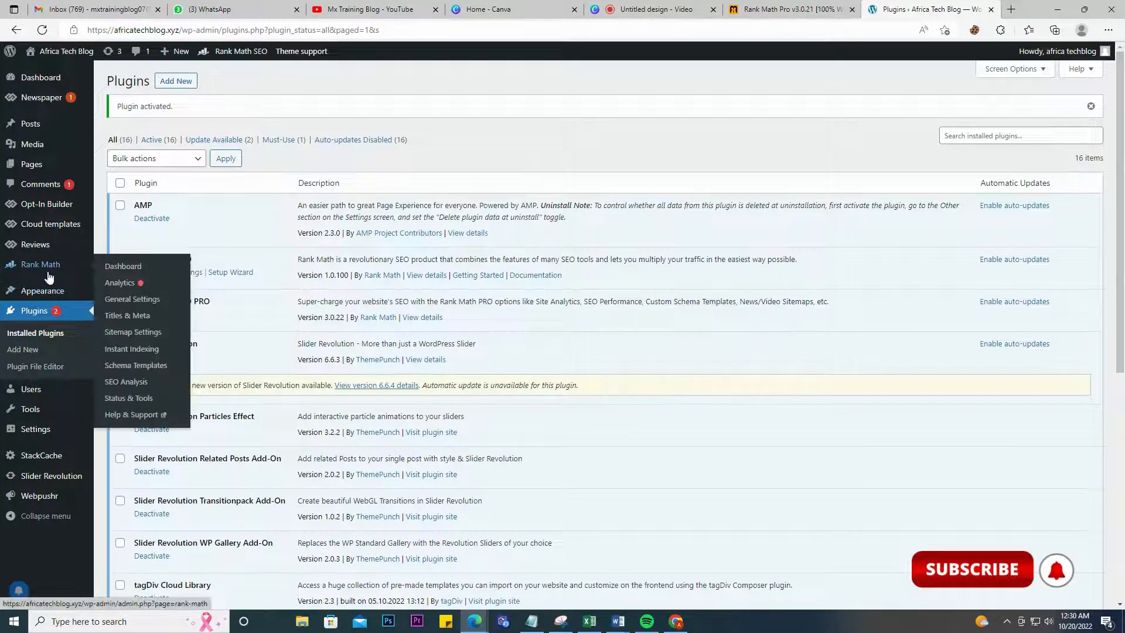
{"action": "left_click", "coordinate": [51, 273]}
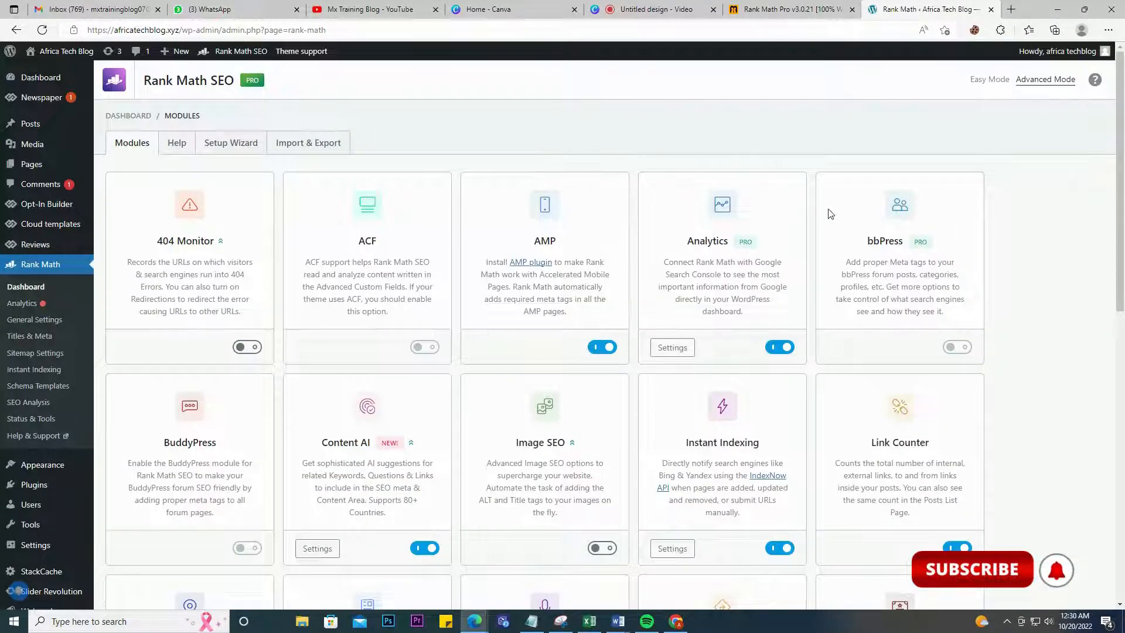
{"action": "scroll", "coordinate": [850, 445], "scroll_direction": "down", "scroll_amount": 3}
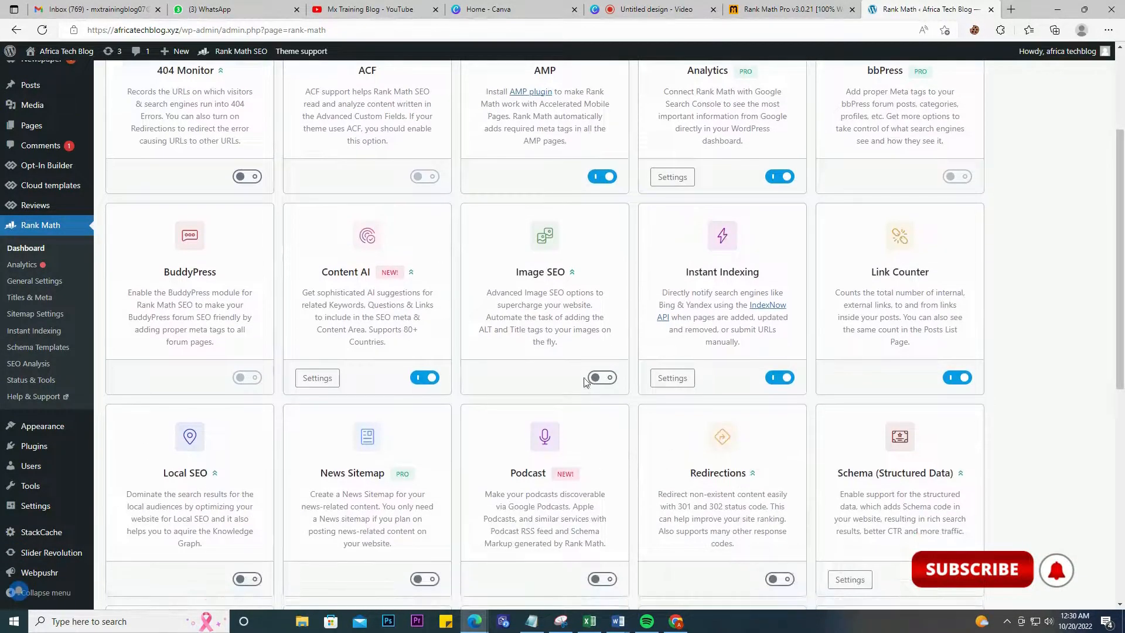
{"action": "left_click", "coordinate": [604, 378]}
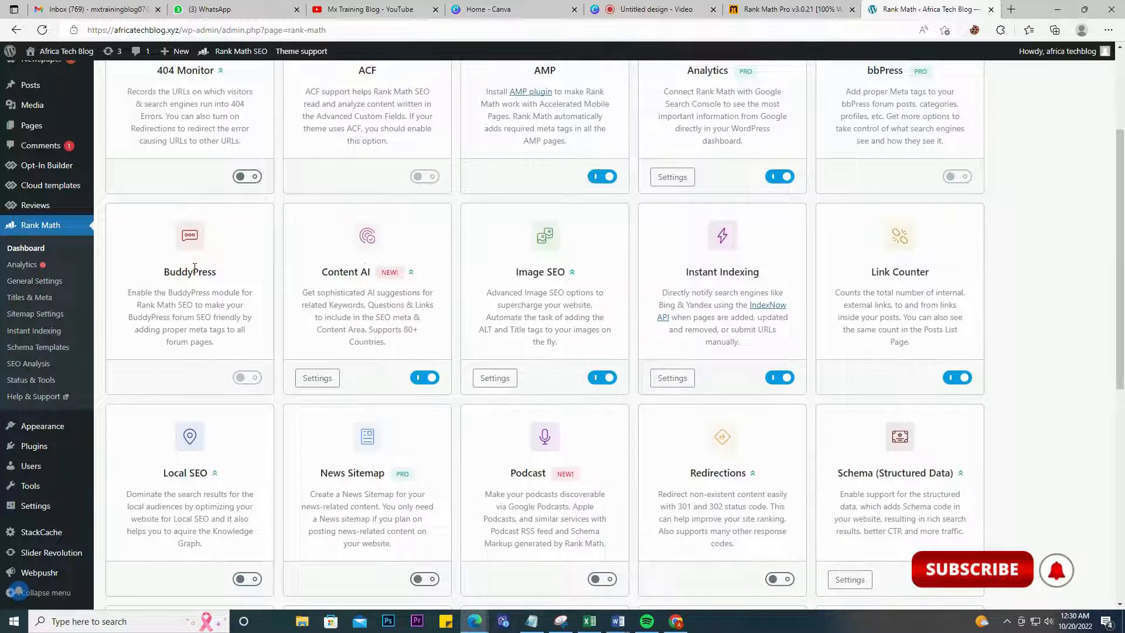
{"action": "left_click", "coordinate": [245, 580]}
{"action": "scroll", "coordinate": [398, 410], "scroll_direction": "down", "scroll_amount": 3}
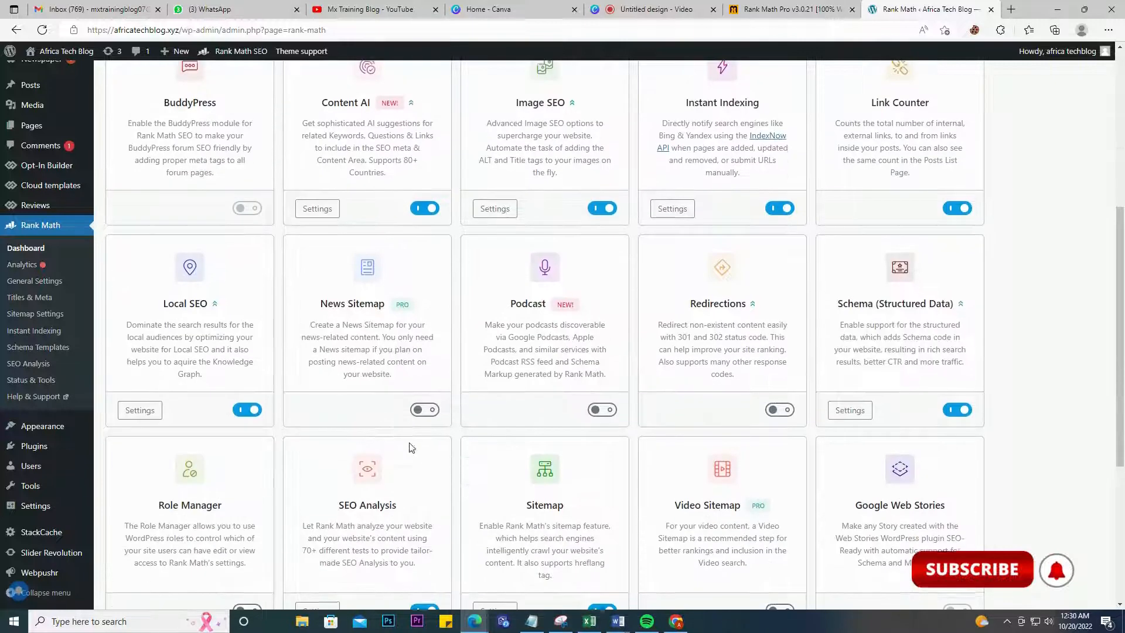
{"action": "left_click", "coordinate": [419, 410]}
Step: Enable the Redirections, Video Sitemap and Role Manager modules
{"action": "scroll", "coordinate": [478, 304], "scroll_direction": "down", "scroll_amount": 3}
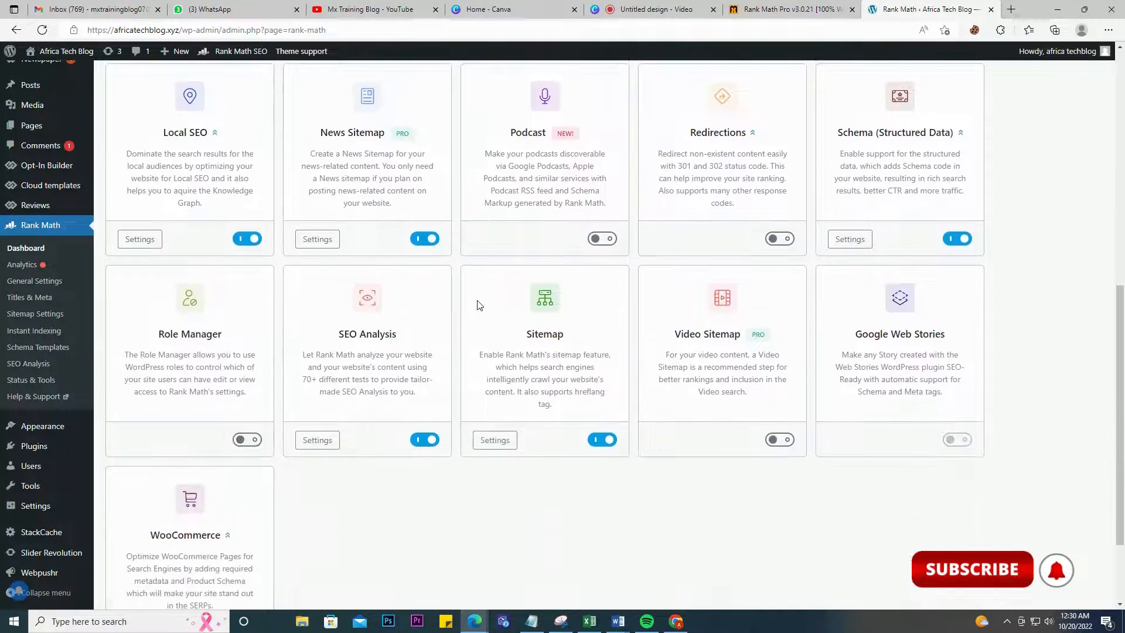
{"action": "left_click", "coordinate": [784, 239]}
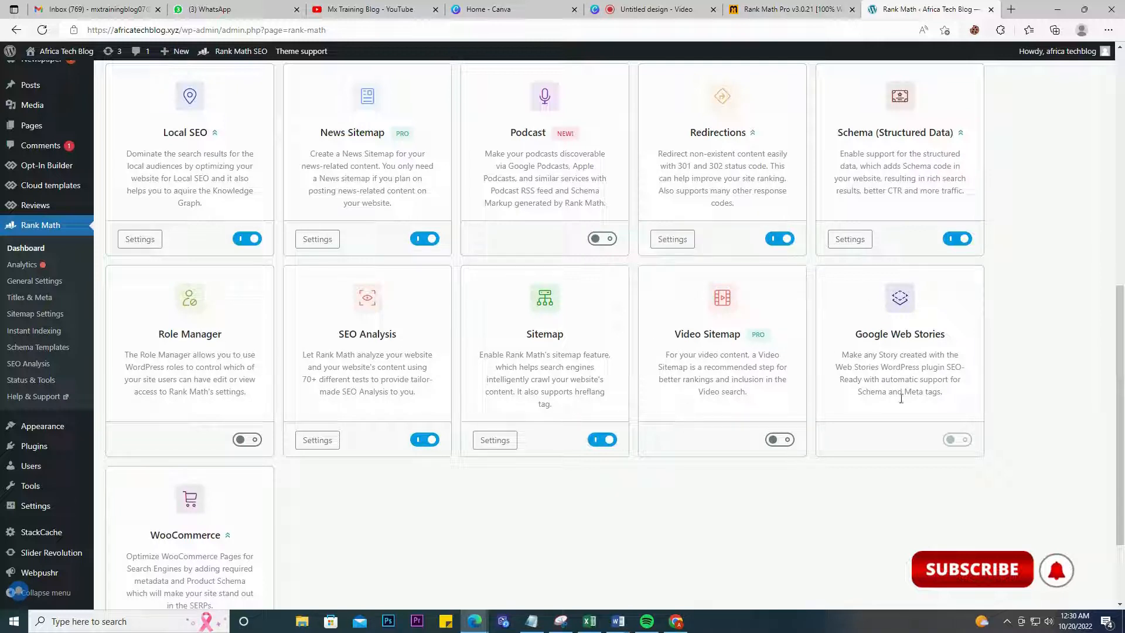
{"action": "left_click", "coordinate": [780, 440]}
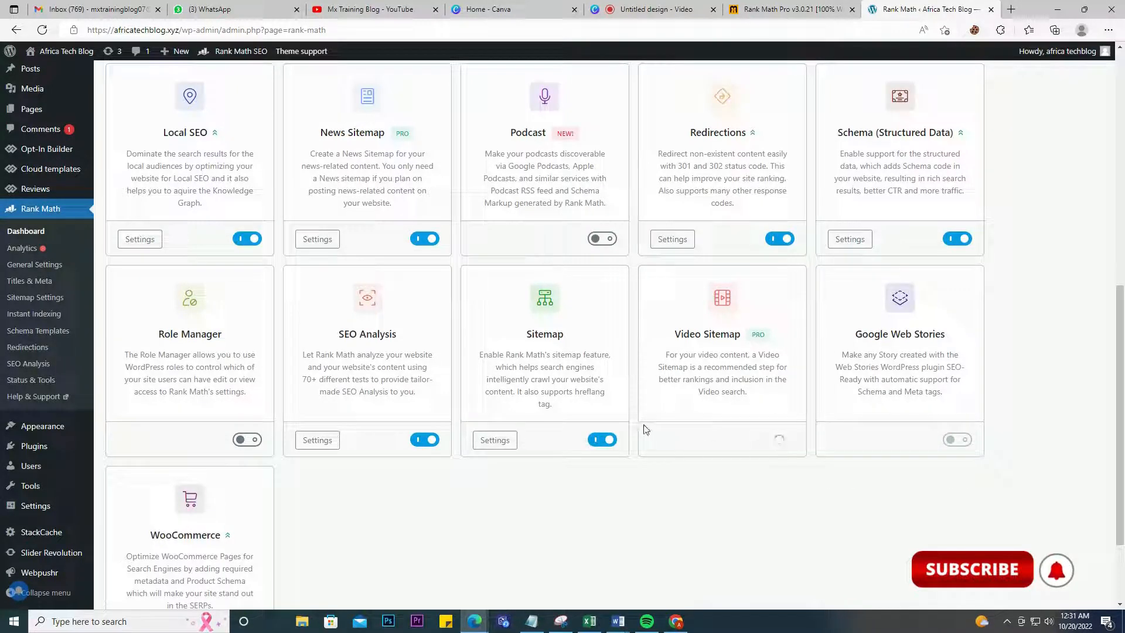
{"action": "left_click", "coordinate": [245, 441]}
{"action": "scroll", "coordinate": [245, 441], "scroll_direction": "down", "scroll_amount": 2}
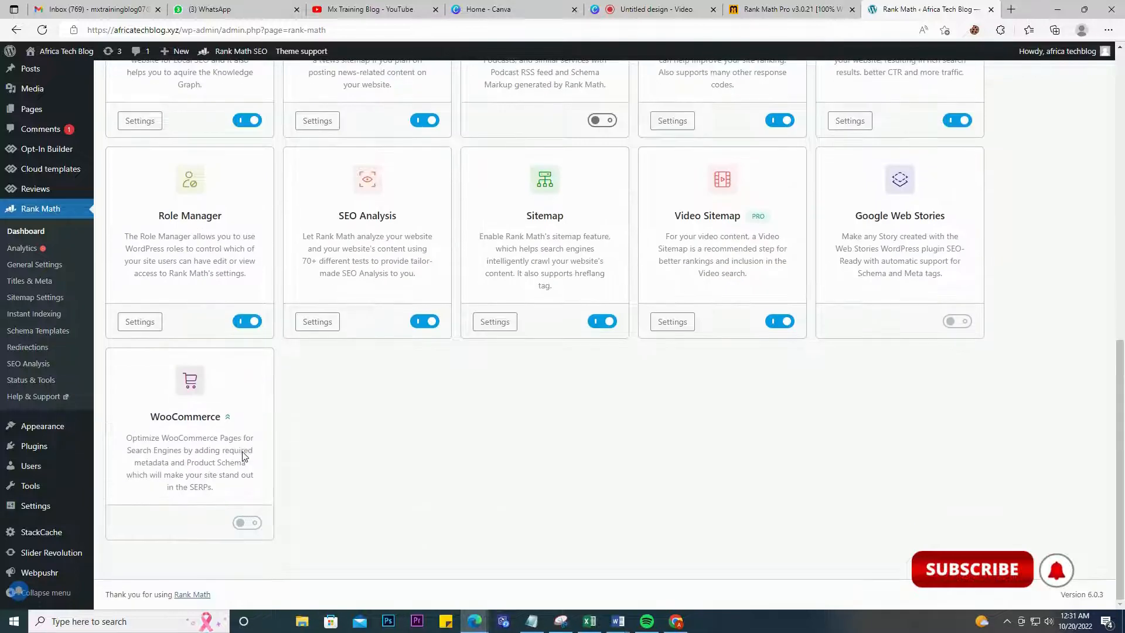
Step: Open Rank Math's Import & Export page from the modules dashboard
{"action": "scroll", "coordinate": [235, 423], "scroll_direction": "up", "scroll_amount": 6}
{"action": "scroll", "coordinate": [234, 404], "scroll_direction": "up", "scroll_amount": 5}
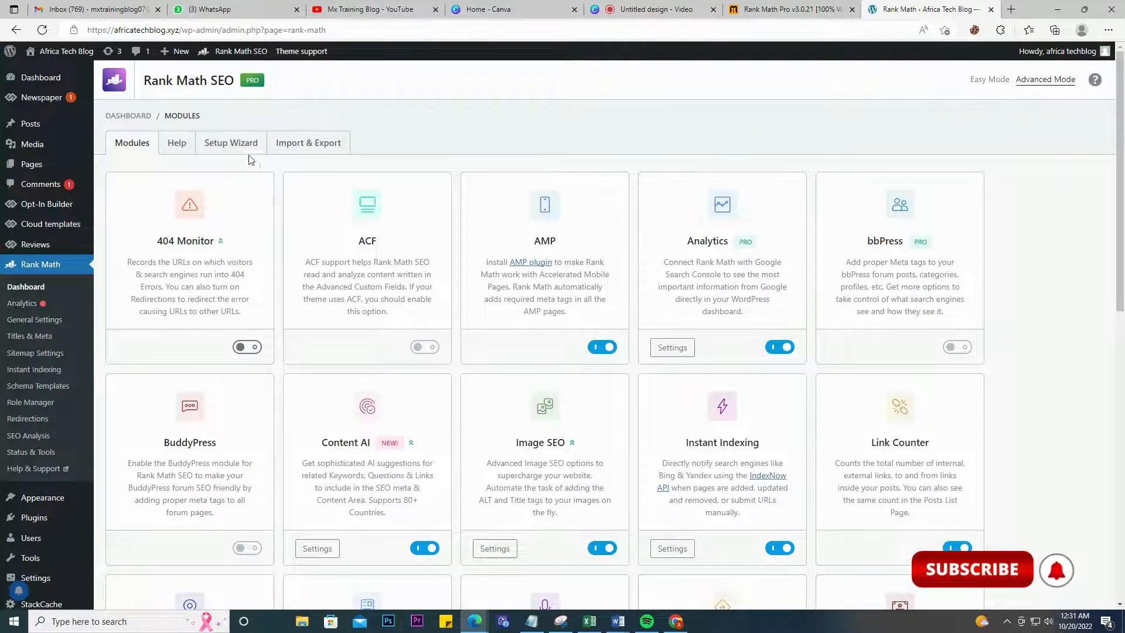
{"action": "left_click", "coordinate": [304, 148]}
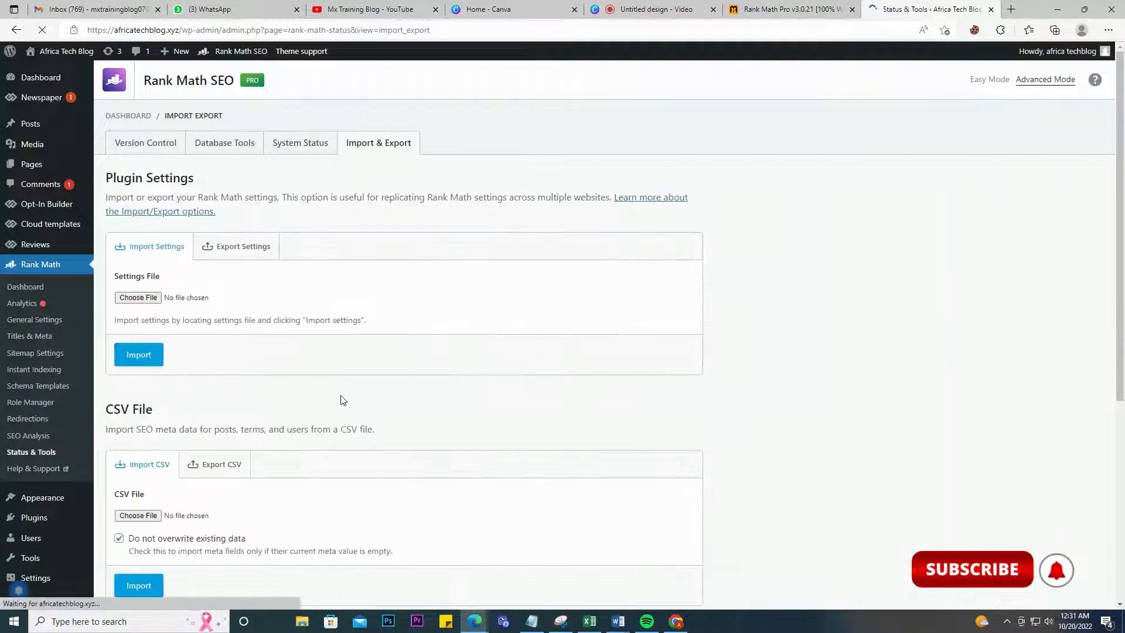
Step: Go back to the Rank Math Pro blog post and review its installation guide, download section and dashboard instructions
{"action": "left_click", "coordinate": [762, 13]}
{"action": "scroll", "coordinate": [645, 256], "scroll_direction": "up", "scroll_amount": 15}
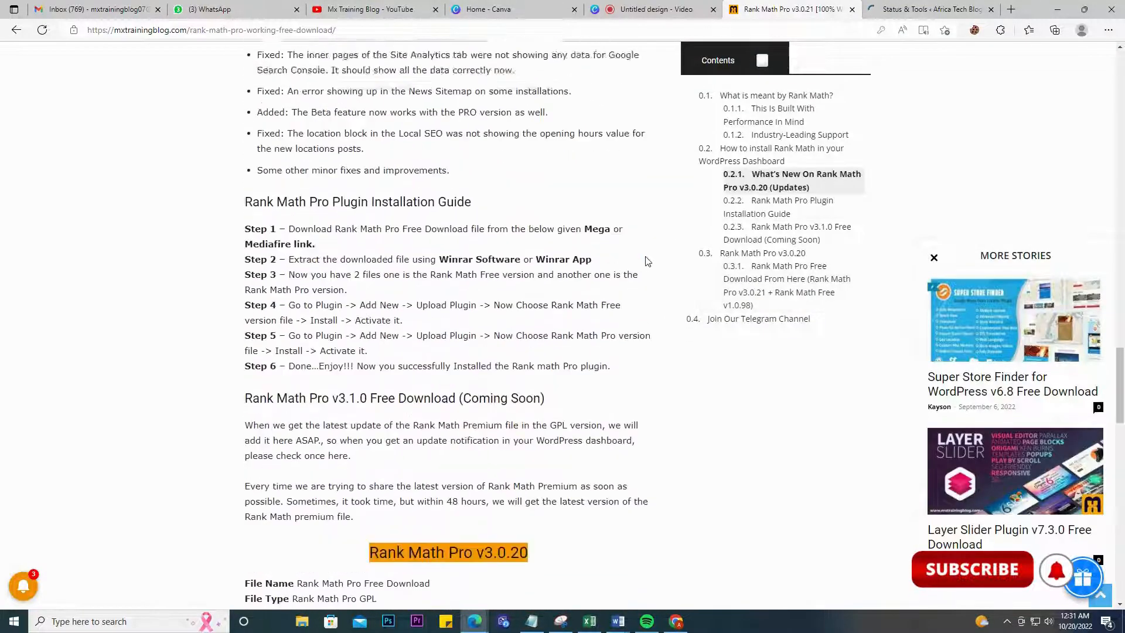
{"action": "scroll", "coordinate": [645, 260], "scroll_direction": "up", "scroll_amount": 12}
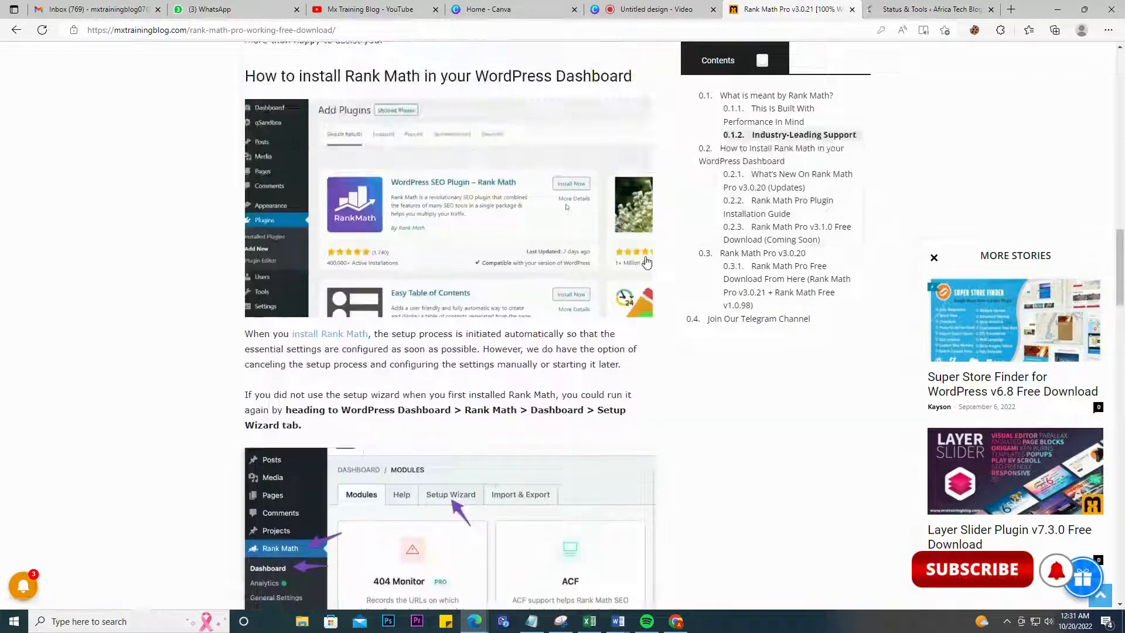
{"action": "scroll", "coordinate": [647, 262], "scroll_direction": "down", "scroll_amount": 8}
{"action": "scroll", "coordinate": [647, 262], "scroll_direction": "down", "scroll_amount": 20}
{"action": "scroll", "coordinate": [647, 263], "scroll_direction": "up", "scroll_amount": 10}
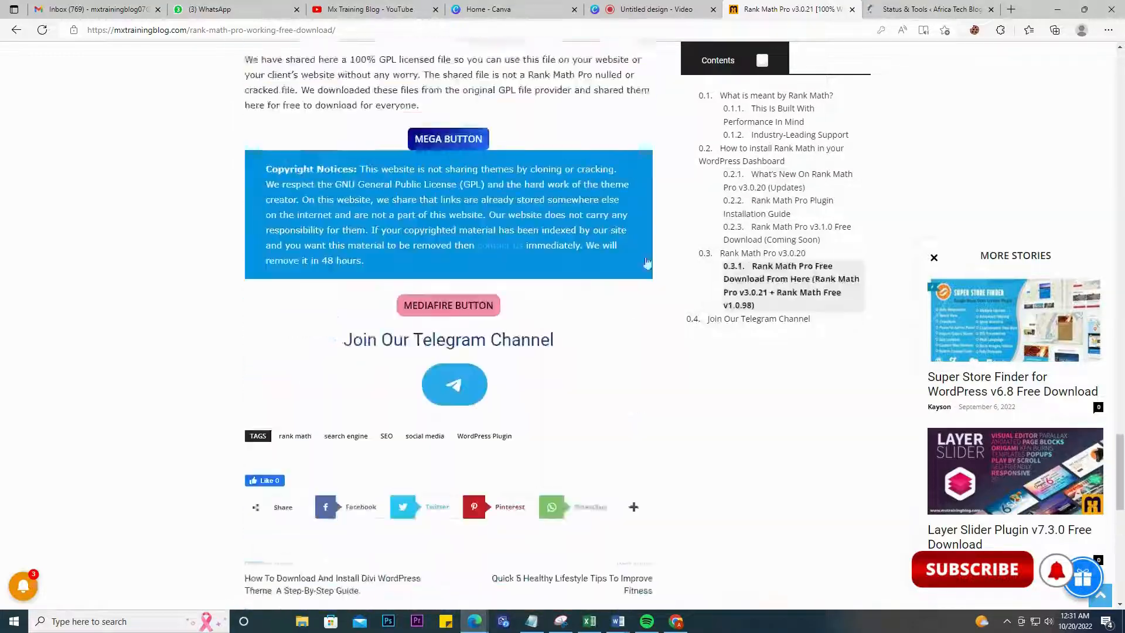
{"action": "scroll", "coordinate": [647, 263], "scroll_direction": "up", "scroll_amount": 15}
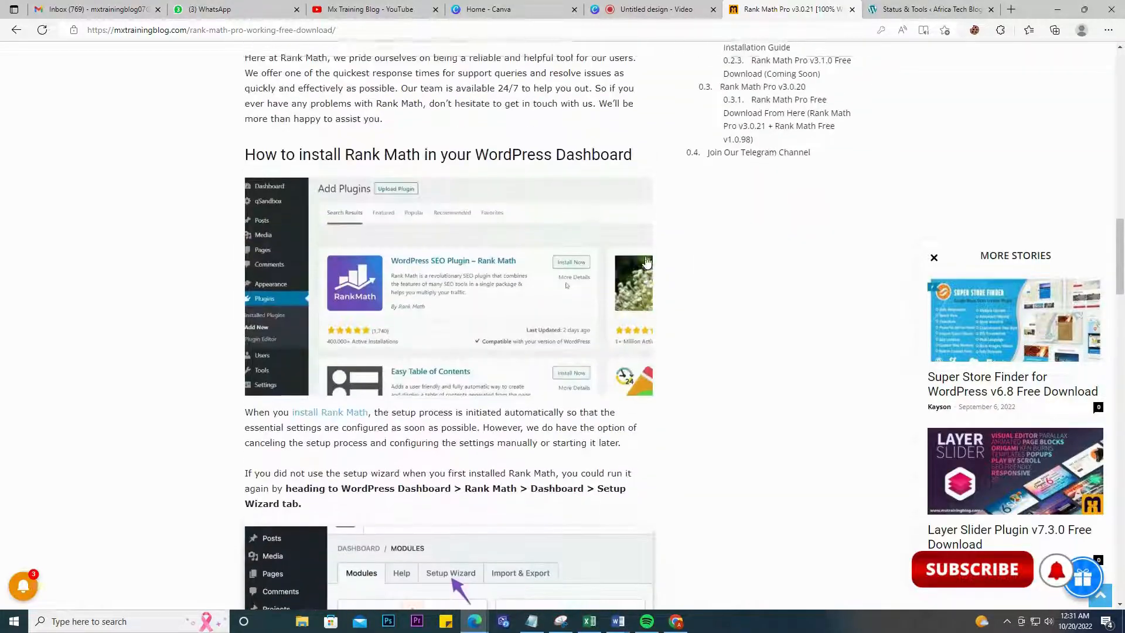
{"action": "scroll", "coordinate": [647, 262], "scroll_direction": "up", "scroll_amount": 6}
{"action": "scroll", "coordinate": [545, 264], "scroll_direction": "down", "scroll_amount": 9}
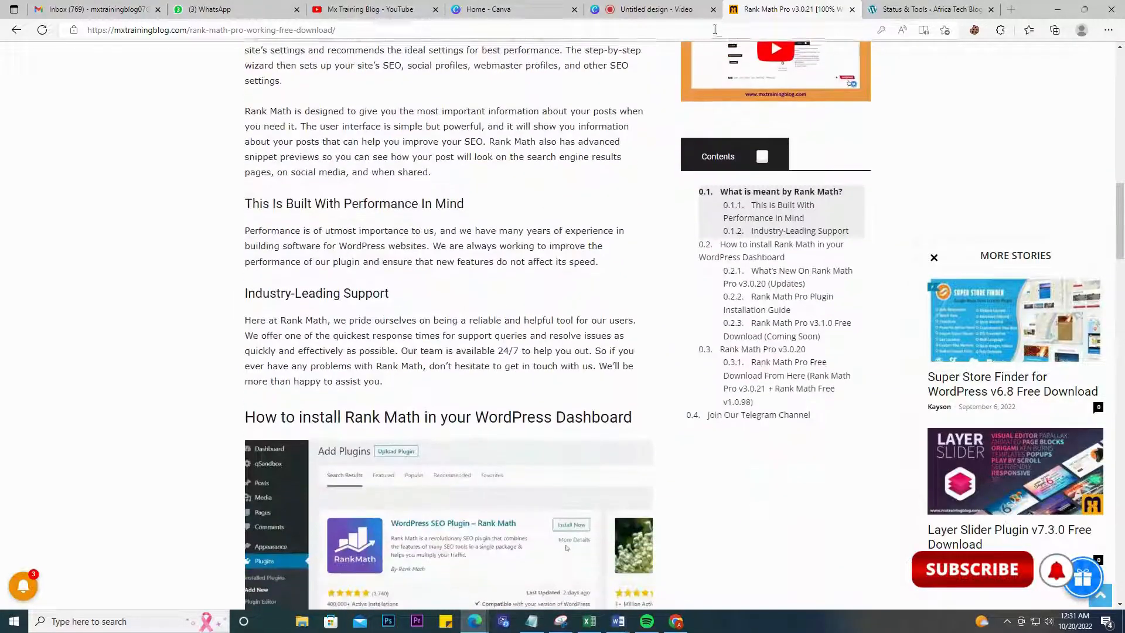
Step: Return to the WordPress admin and examine Rank Math's CSV import and settings backup options, plus its Database Tools
{"action": "left_click", "coordinate": [896, 7]}
{"action": "scroll", "coordinate": [432, 243], "scroll_direction": "down", "scroll_amount": 5}
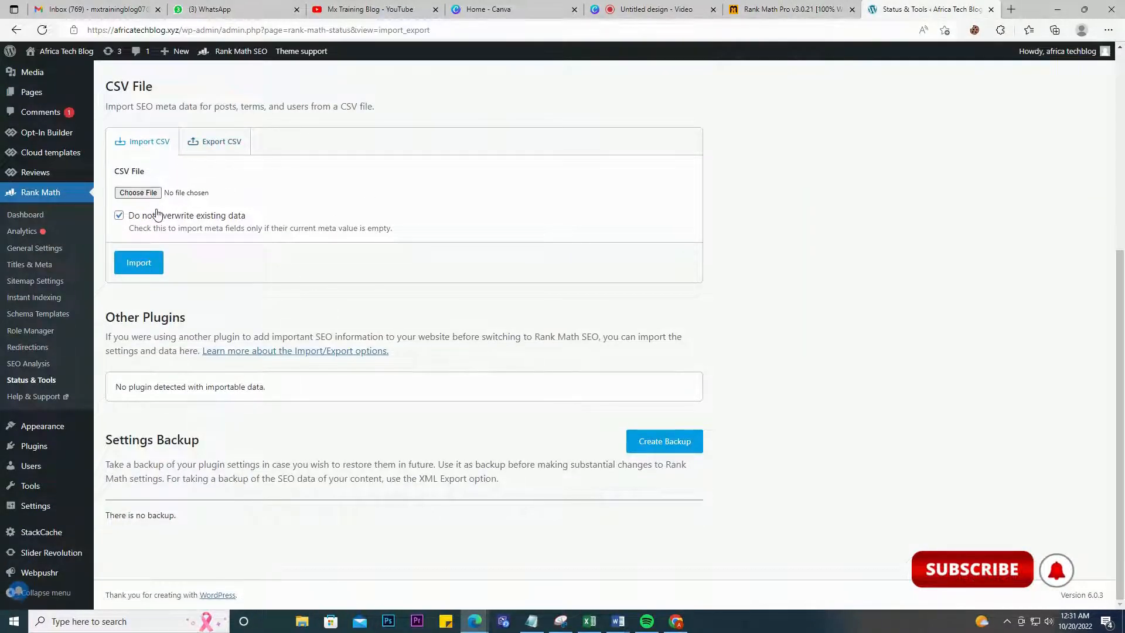
{"action": "scroll", "coordinate": [329, 274], "scroll_direction": "up", "scroll_amount": 5}
{"action": "left_click", "coordinate": [242, 146]}
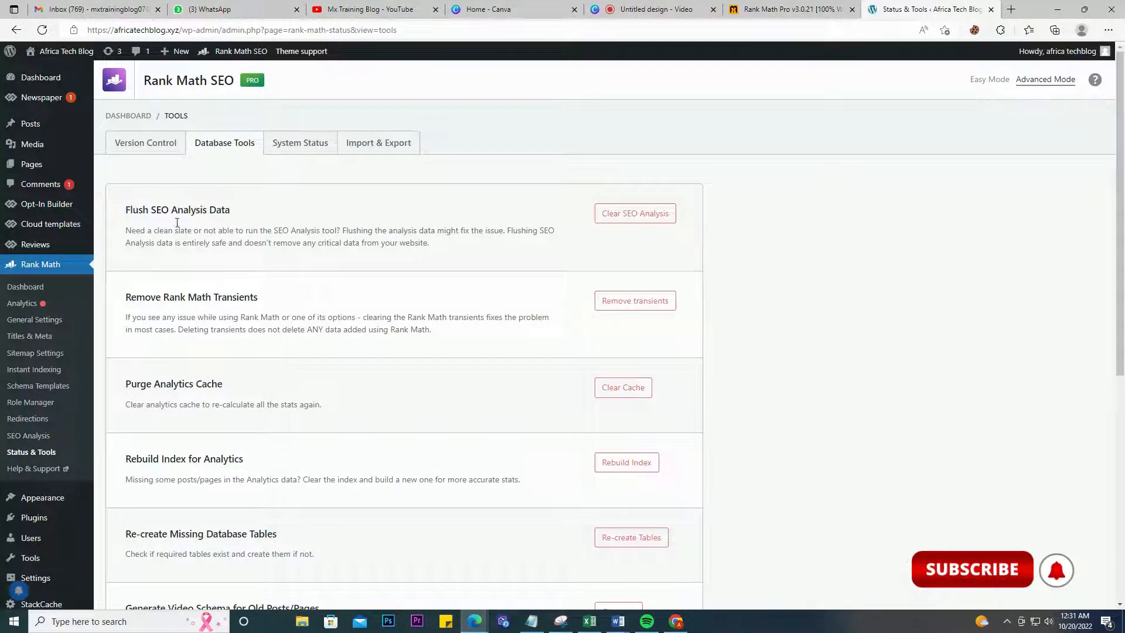
{"action": "scroll", "coordinate": [384, 245], "scroll_direction": "down", "scroll_amount": 1}
{"action": "scroll", "coordinate": [383, 245], "scroll_direction": "down", "scroll_amount": 3}
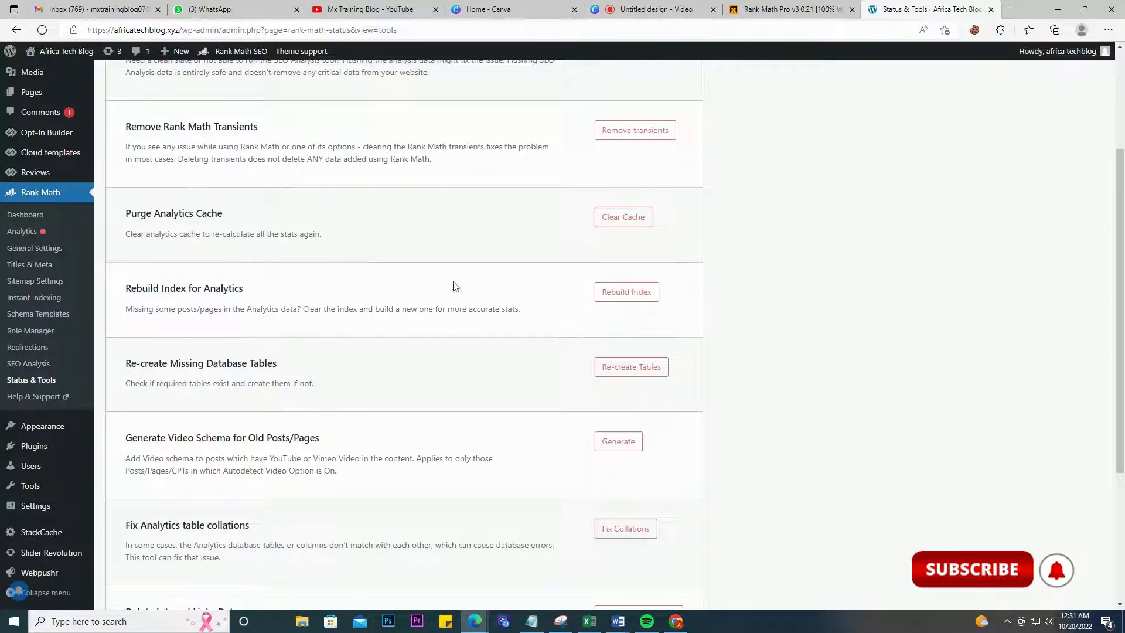
{"action": "scroll", "coordinate": [432, 362], "scroll_direction": "up", "scroll_amount": 3}
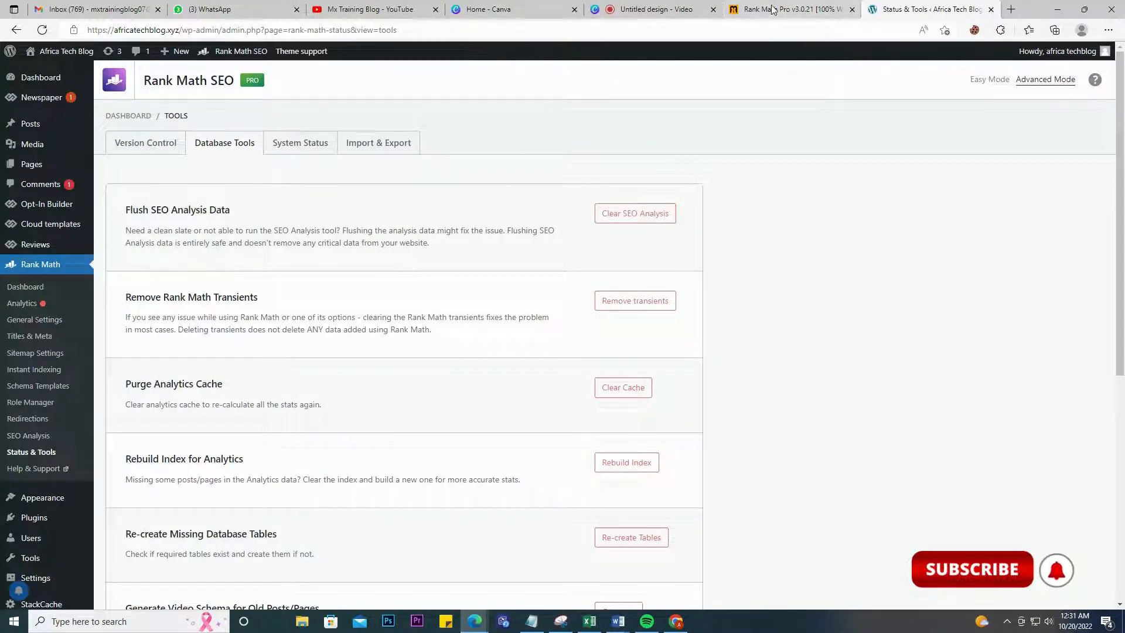
{"action": "left_click", "coordinate": [657, 9]}
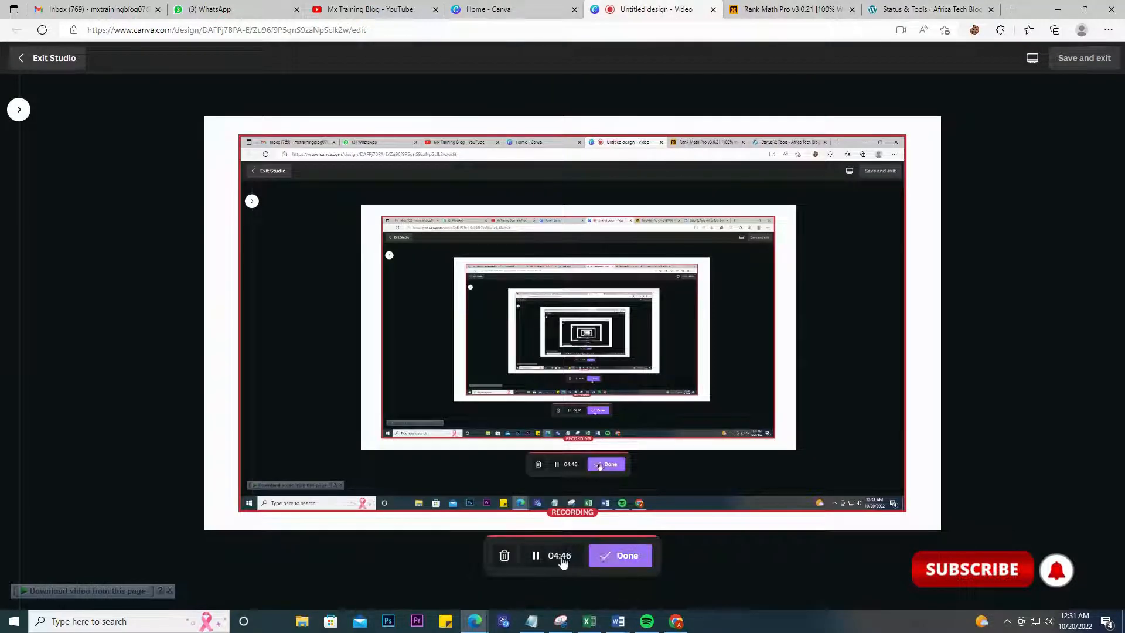